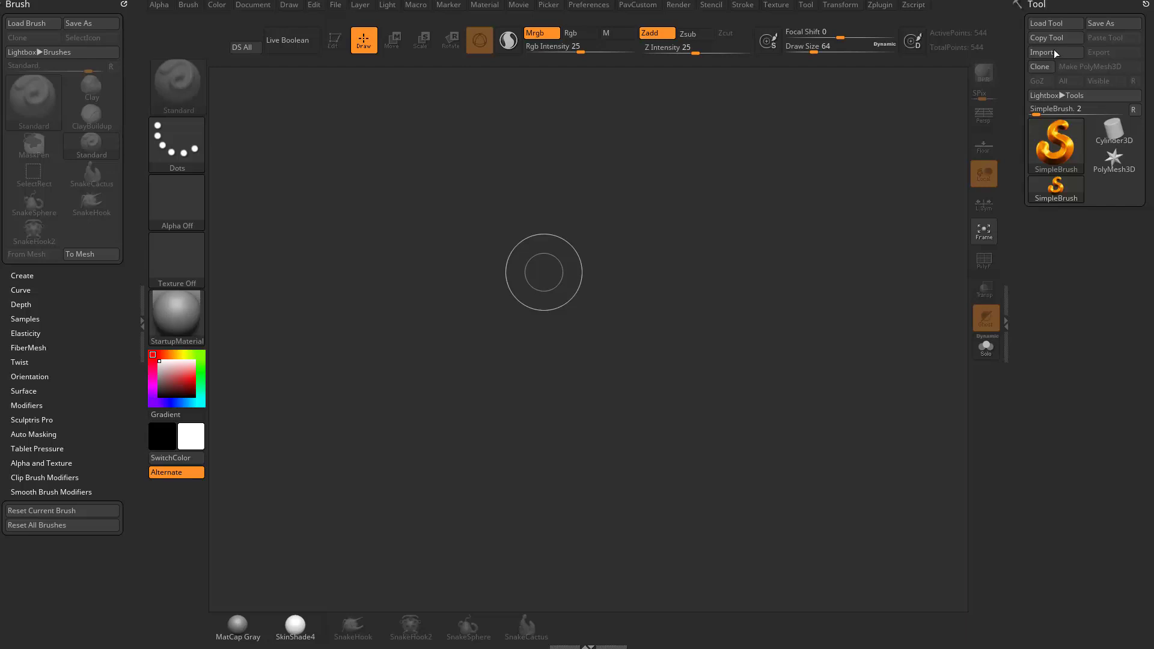
- Paint several overlapping SimpleBrush strokes across the canvas, and clear the canvas
left_click(1056, 138)
mouse_move(469, 185)
left_mouse_down()
mouse_move(606, 325)
mouse_move(732, 342)
left_mouse_up()
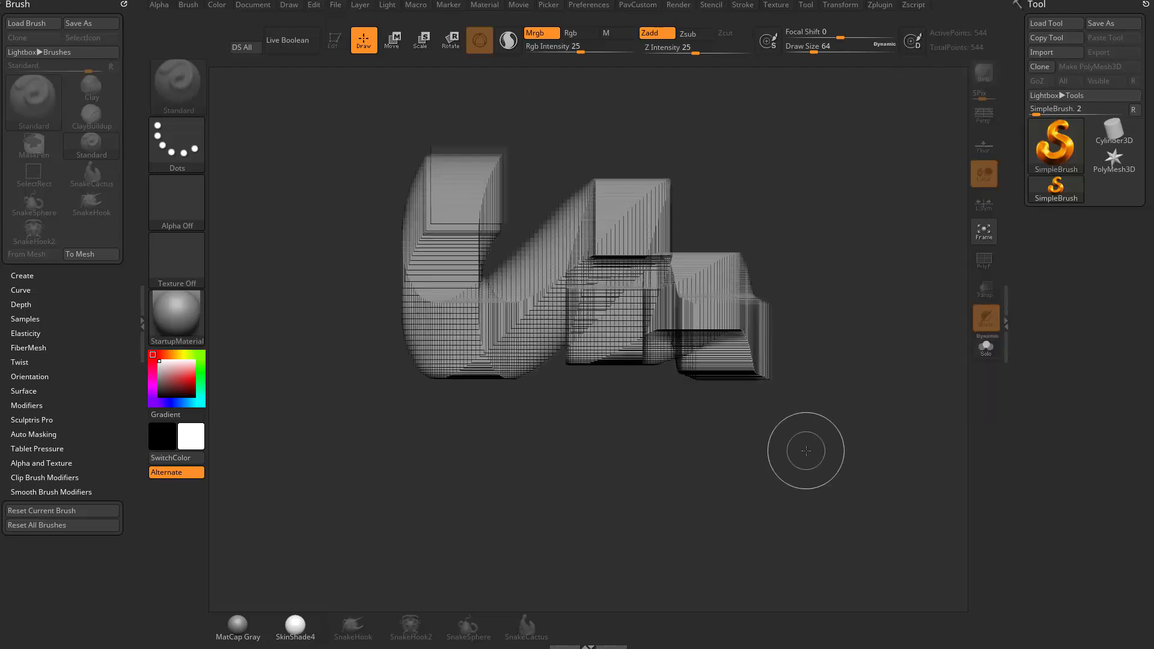
left_click_drag(355, 329, 430, 459)
left_click_drag(362, 257, 522, 337)
left_click_drag(580, 194, 604, 307)
left_click_drag(710, 237, 724, 339)
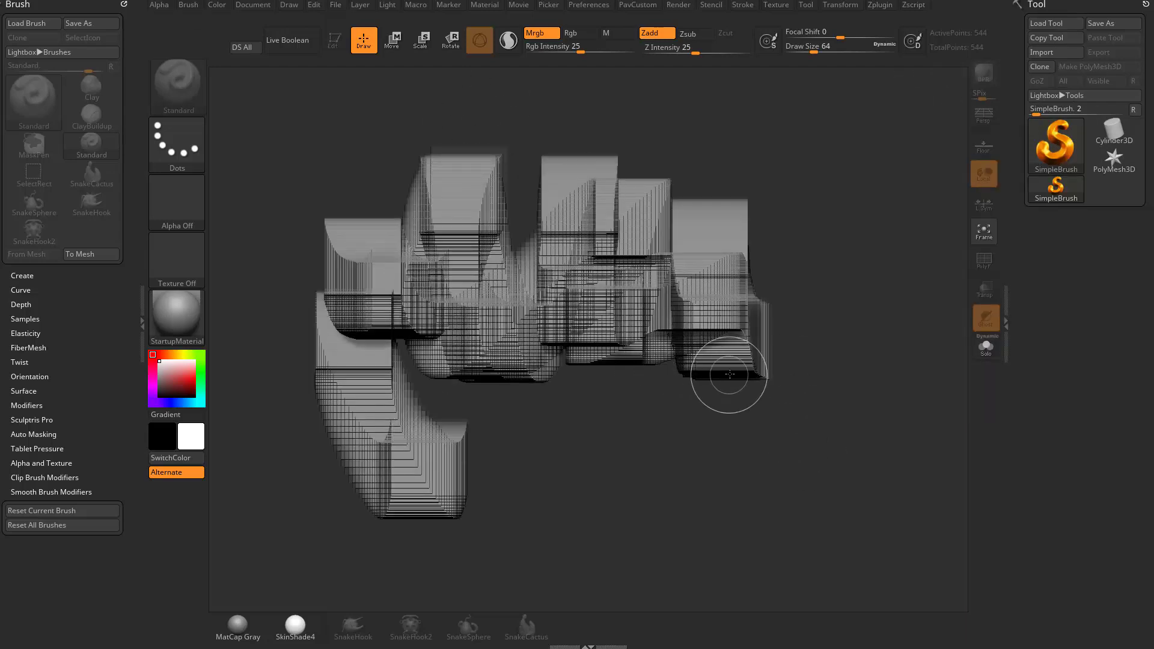
left_click_drag(586, 379, 710, 384)
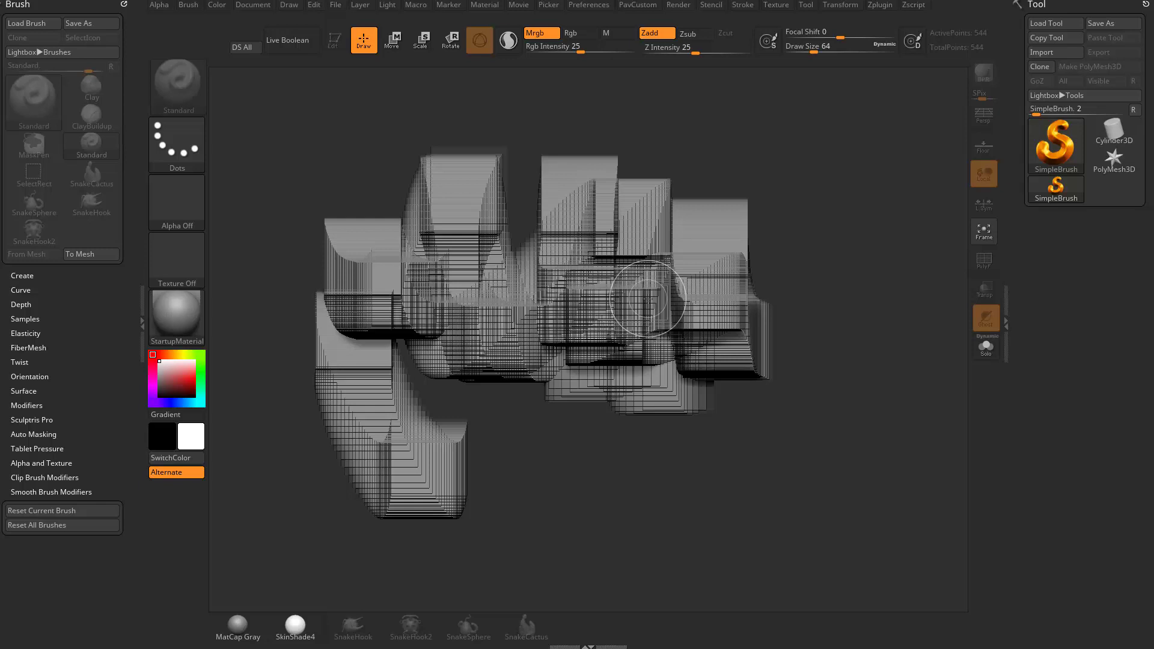
key("ctrl")
key("ctrl+n")
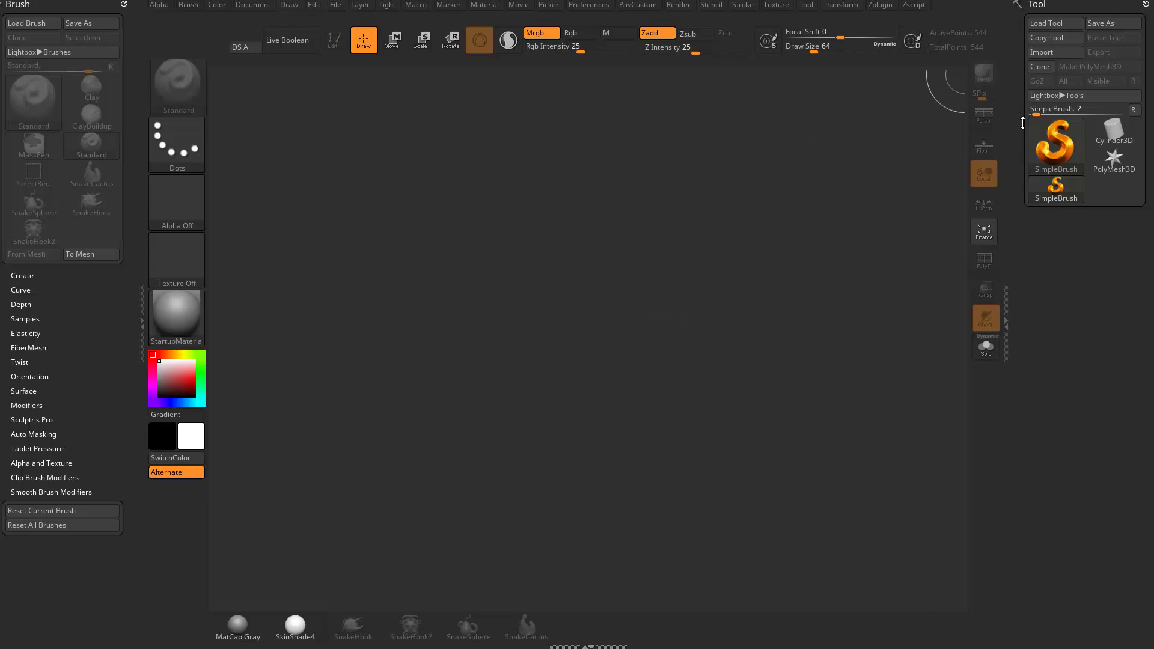
- Switch the current tool from SimpleBrush to the Cube3D mesh
left_click(1058, 155)
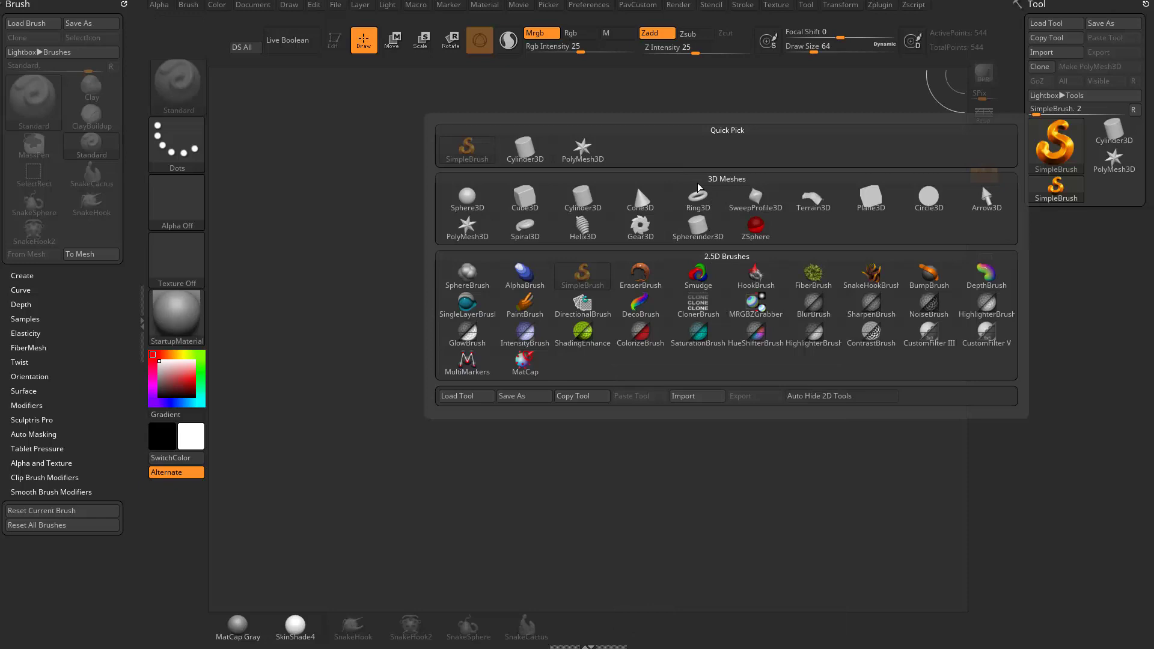
mouse_move(678, 207)
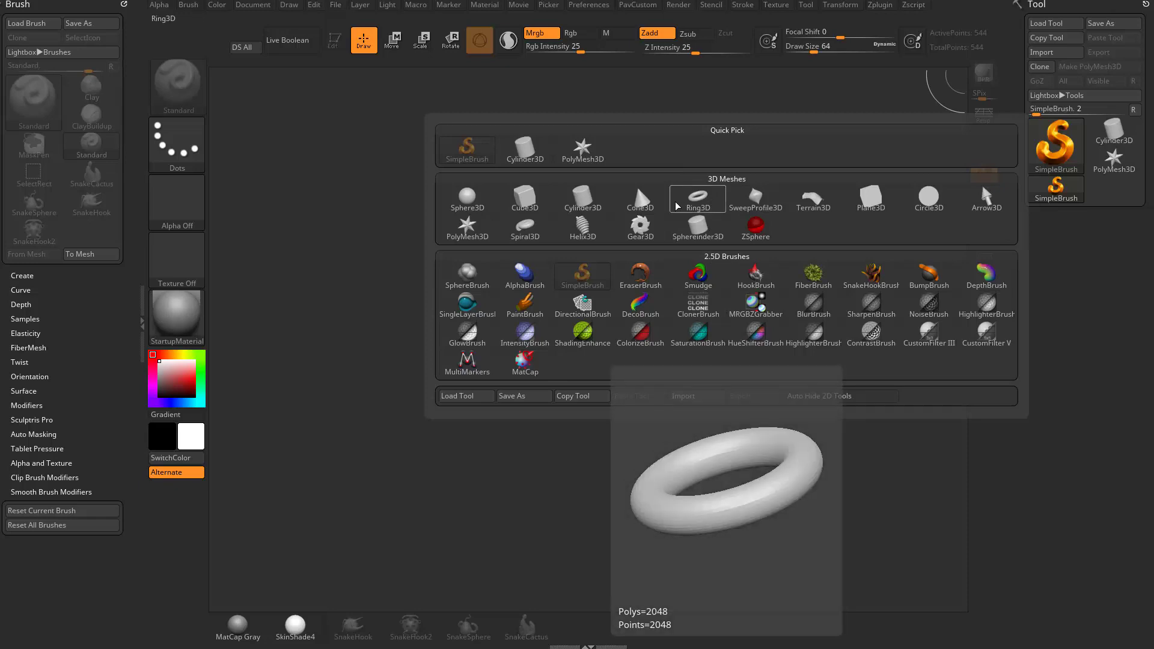
left_click(527, 201)
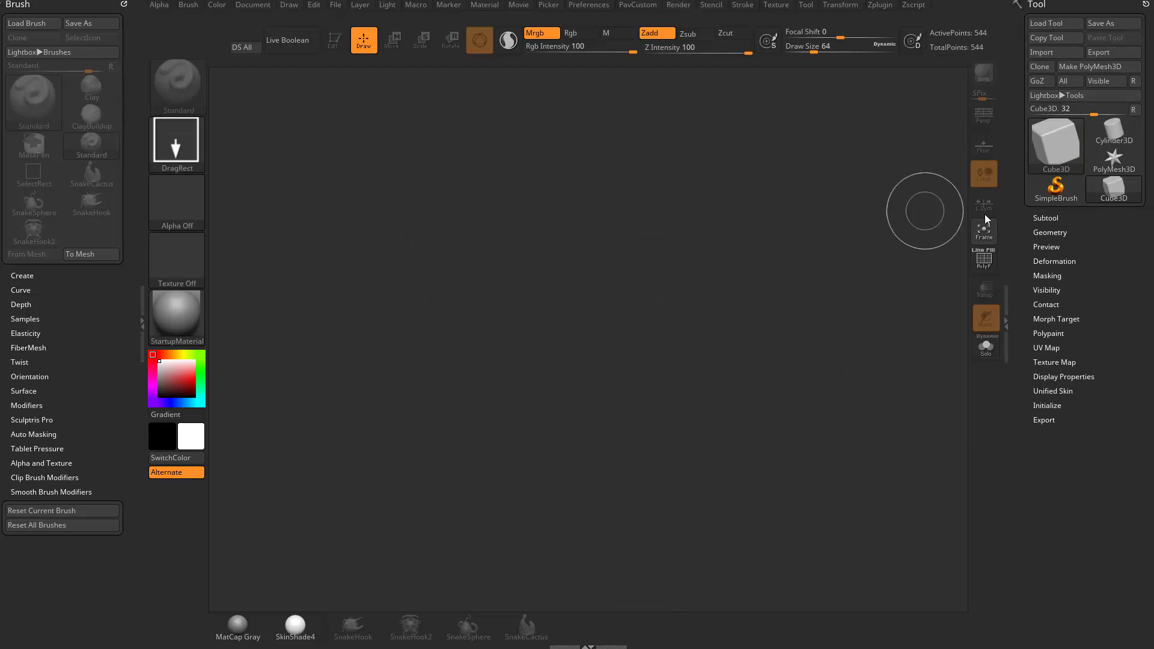
mouse_move(1059, 151)
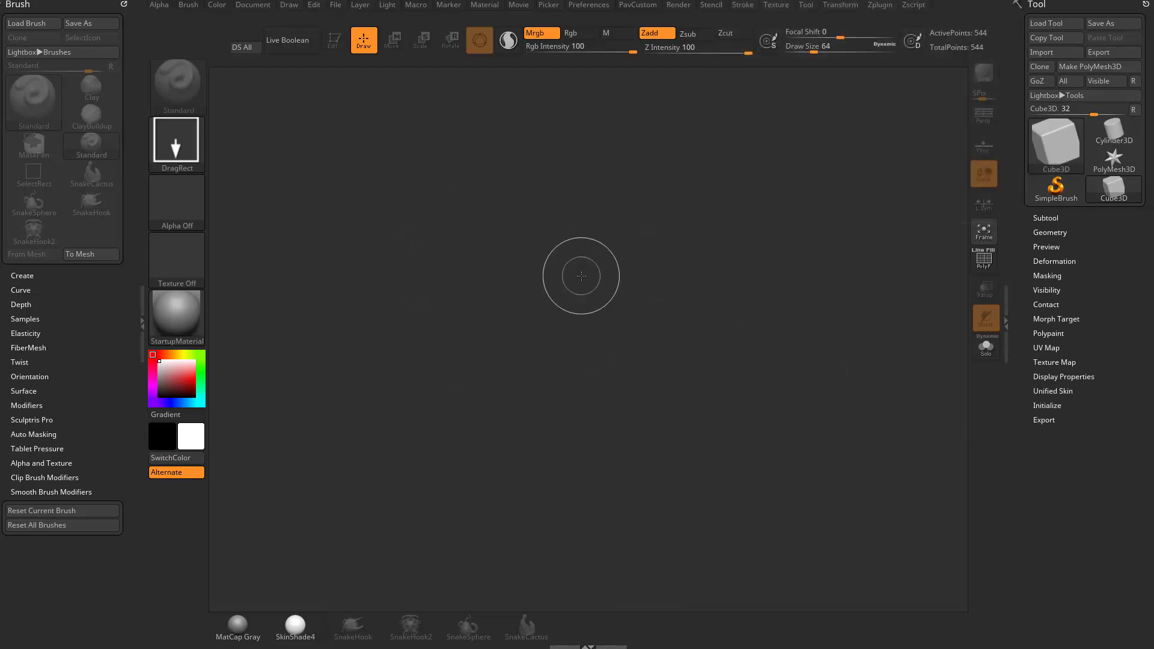
- Draw many overlapping Cube3D copies at different sizes and angles across the canvas, and clear the canvas
left_click_drag(565, 299, 603, 395)
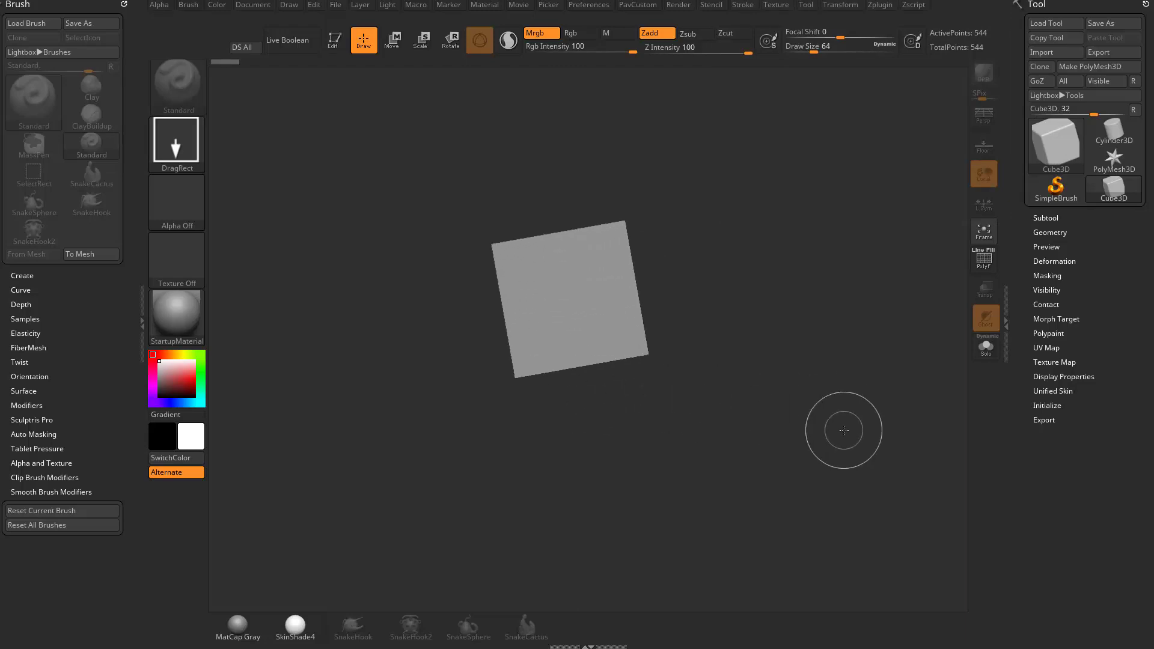
left_click_drag(665, 297, 705, 344)
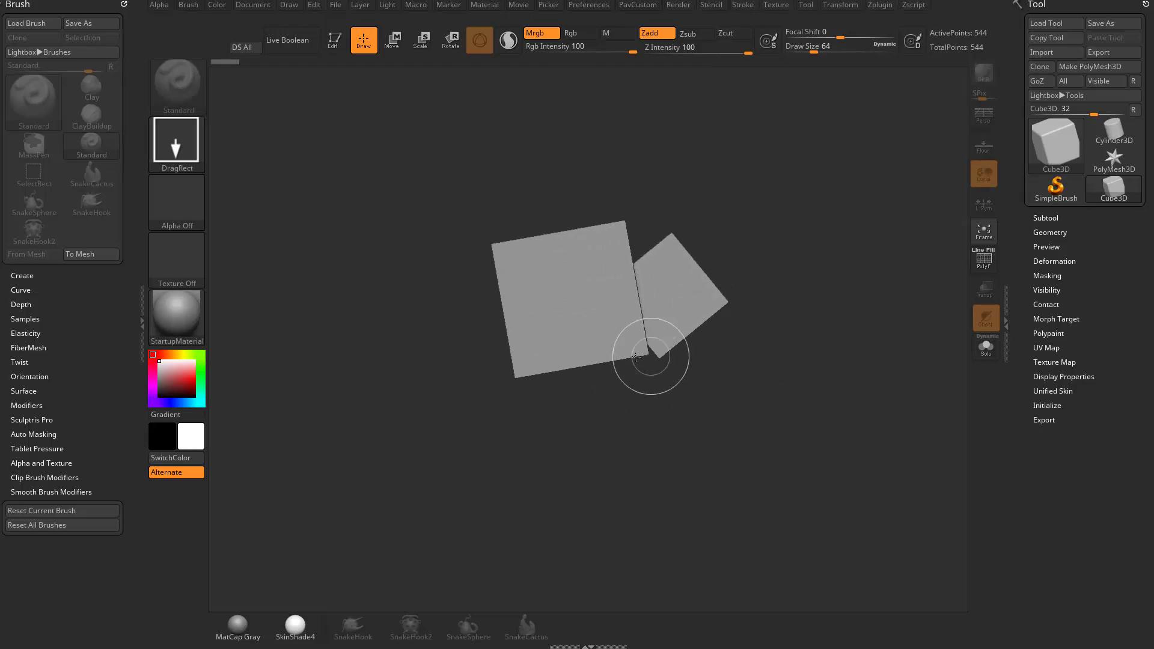
left_click_drag(635, 358, 695, 418)
left_click_drag(558, 358, 615, 439)
left_click_drag(451, 331, 505, 393)
left_click_drag(509, 237, 552, 315)
left_click_drag(607, 221, 658, 291)
mouse_move(685, 248)
left_mouse_down()
mouse_move(711, 332)
mouse_move(707, 389)
left_mouse_up()
left_click_drag(610, 369, 653, 434)
left_click_drag(505, 407, 564, 458)
left_click_drag(458, 393, 511, 433)
left_click_drag(454, 292, 544, 351)
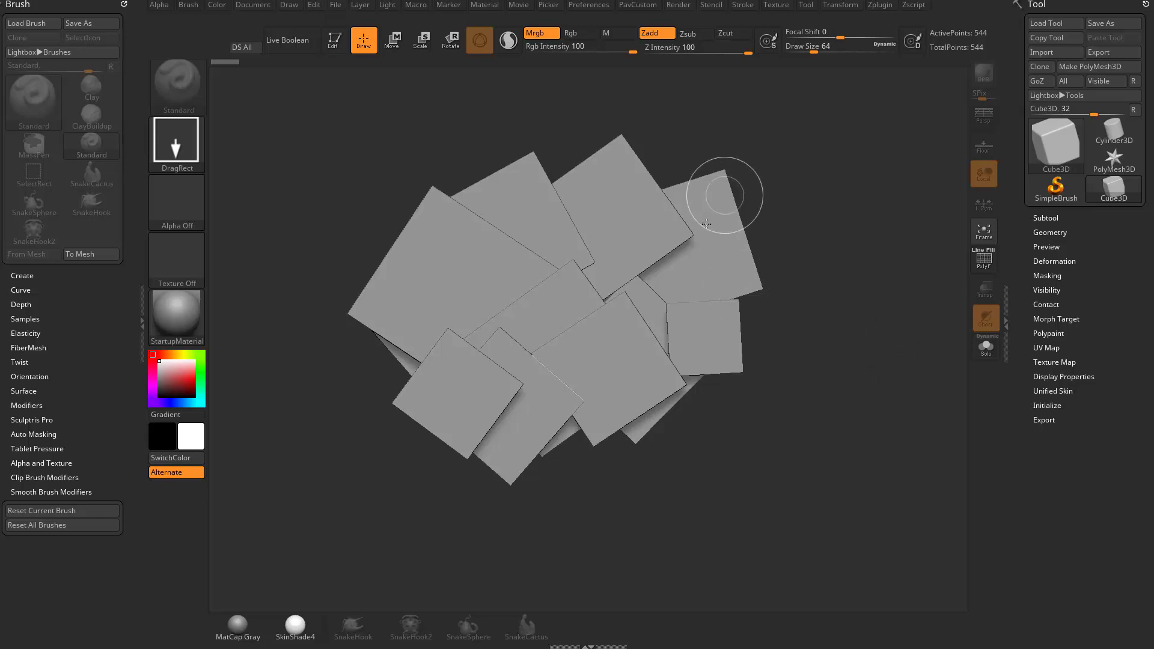
left_click_drag(777, 236, 793, 316)
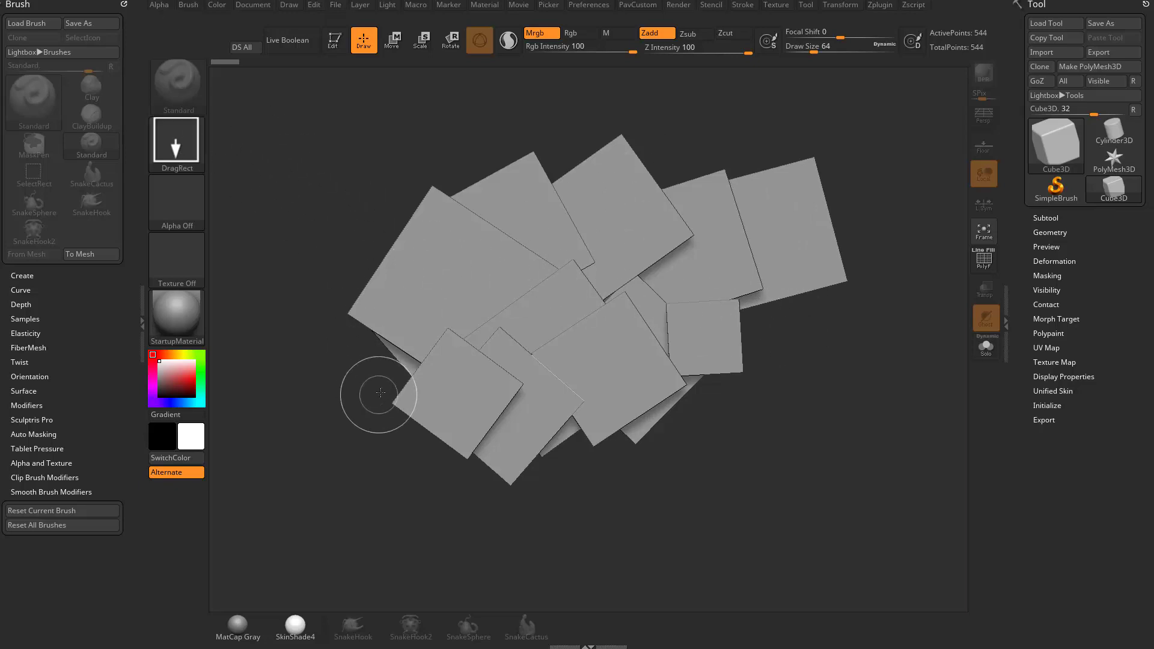
left_click_drag(364, 360, 416, 305)
left_click_drag(379, 235, 430, 297)
left_click_drag(745, 348, 789, 420)
left_click_drag(695, 409, 759, 454)
left_click_drag(824, 329, 850, 400)
left_click_drag(852, 259, 871, 322)
left_click_drag(696, 149, 748, 193)
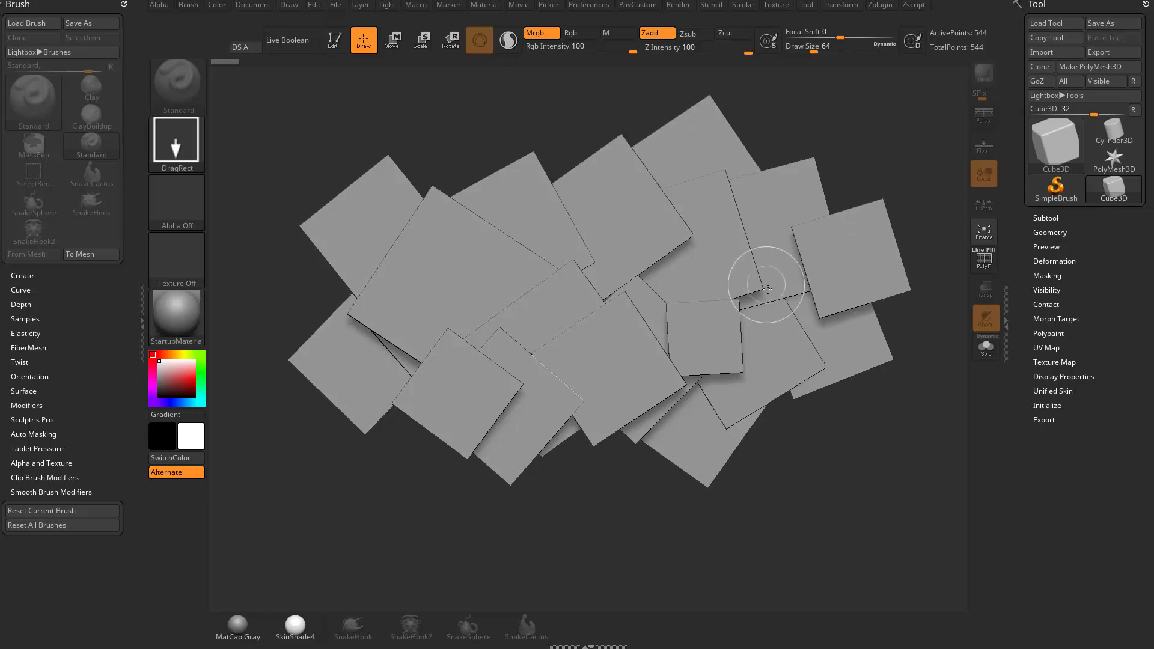
left_click_drag(701, 260, 751, 313)
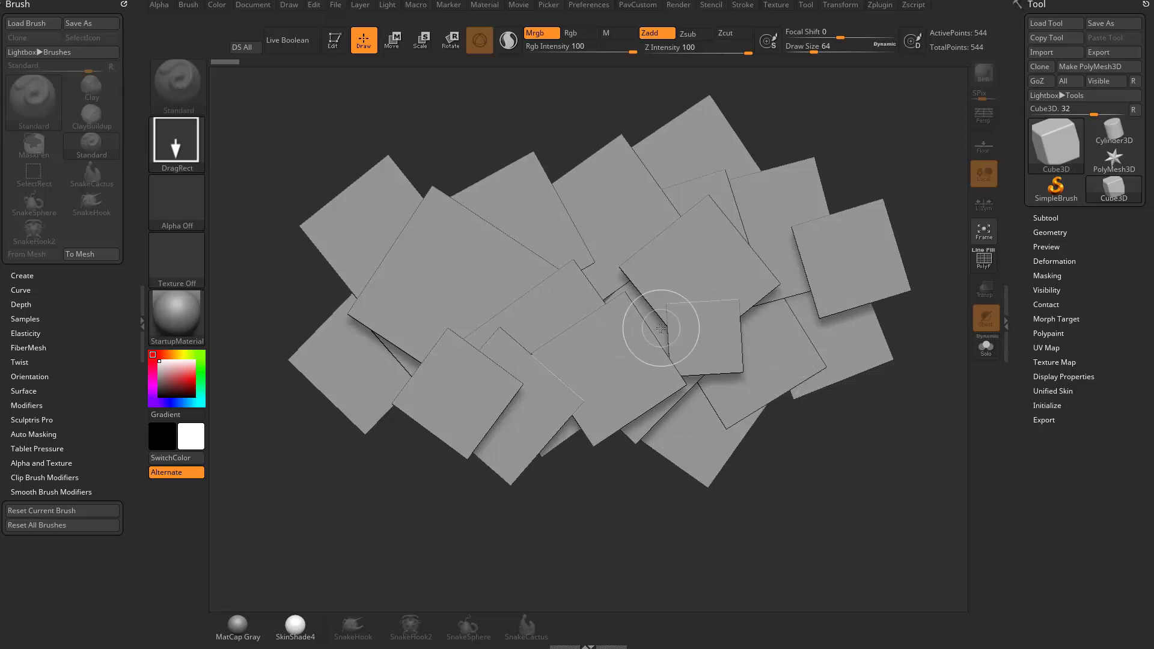
key("ctrl")
key("ctrl+n")
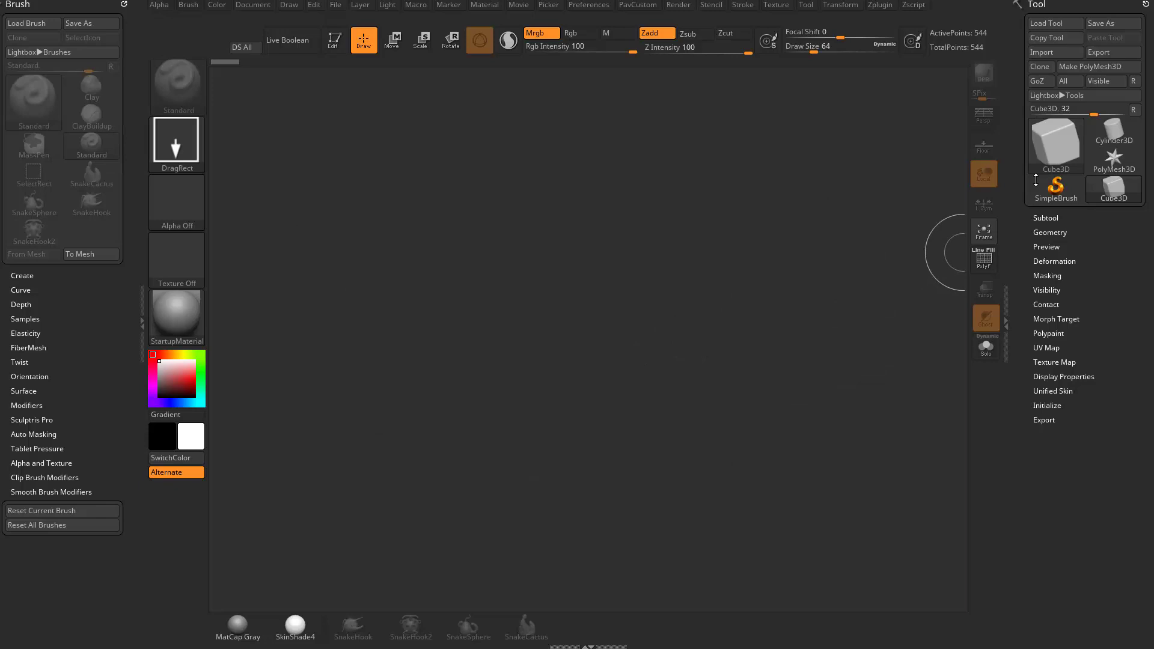
- Draw a single Cube3D near the middle of the canvas and turn on Edit mode to view it from several angles
left_click_drag(528, 330, 562, 459)
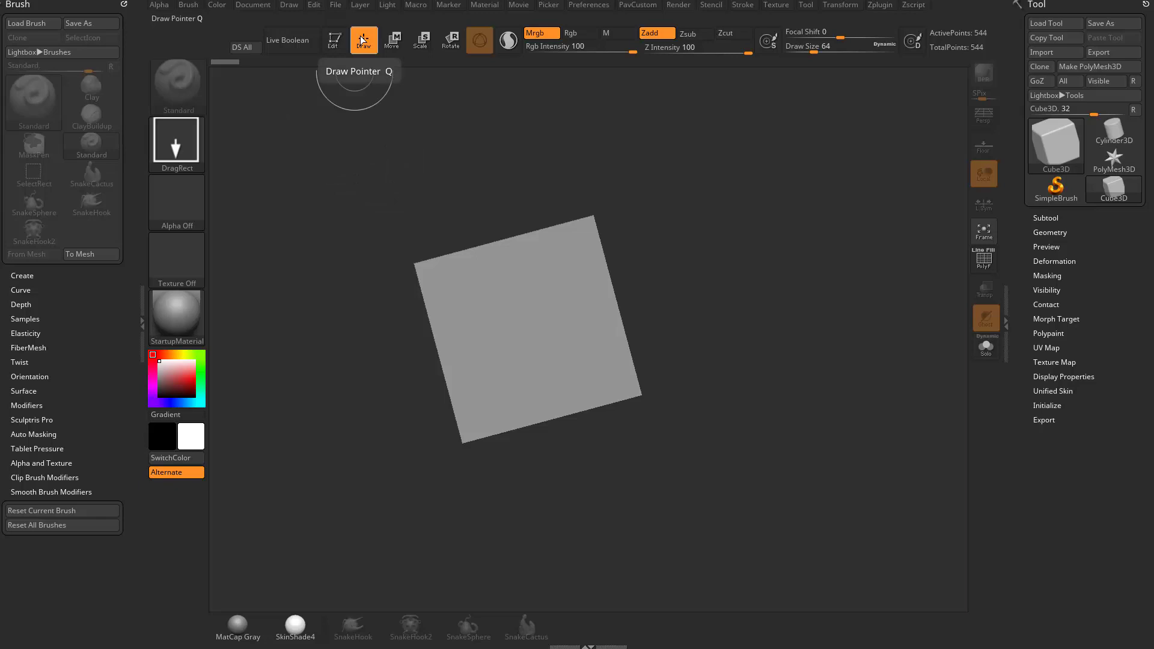
key("ctrl")
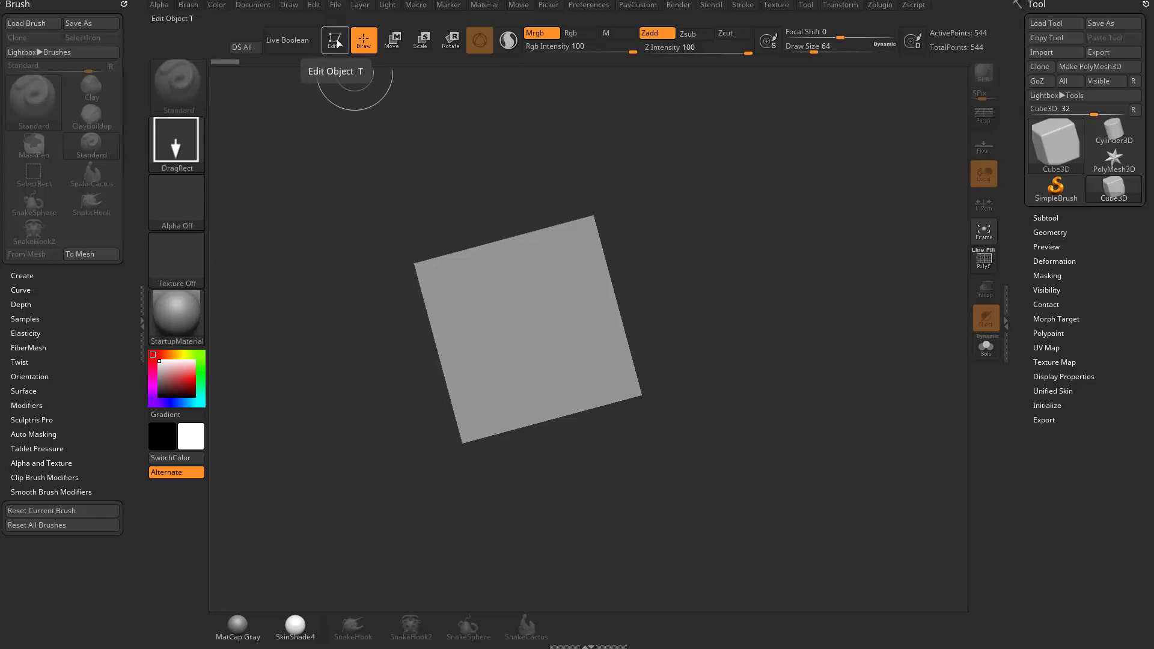
left_click(336, 42)
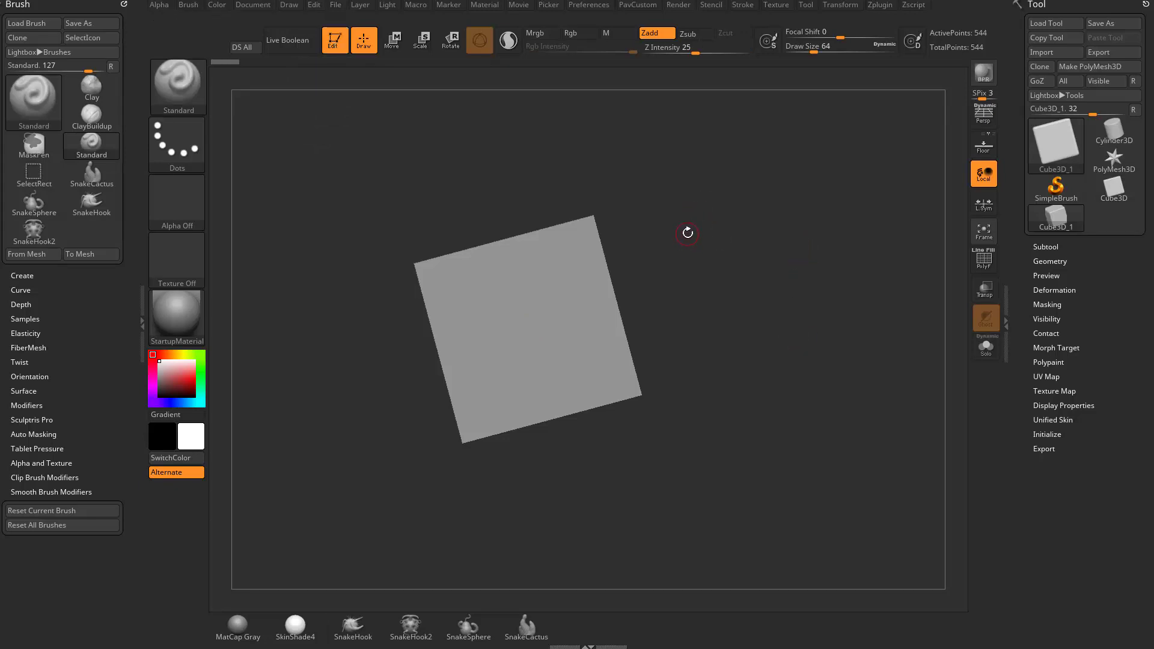
left_click_drag(677, 241, 614, 168)
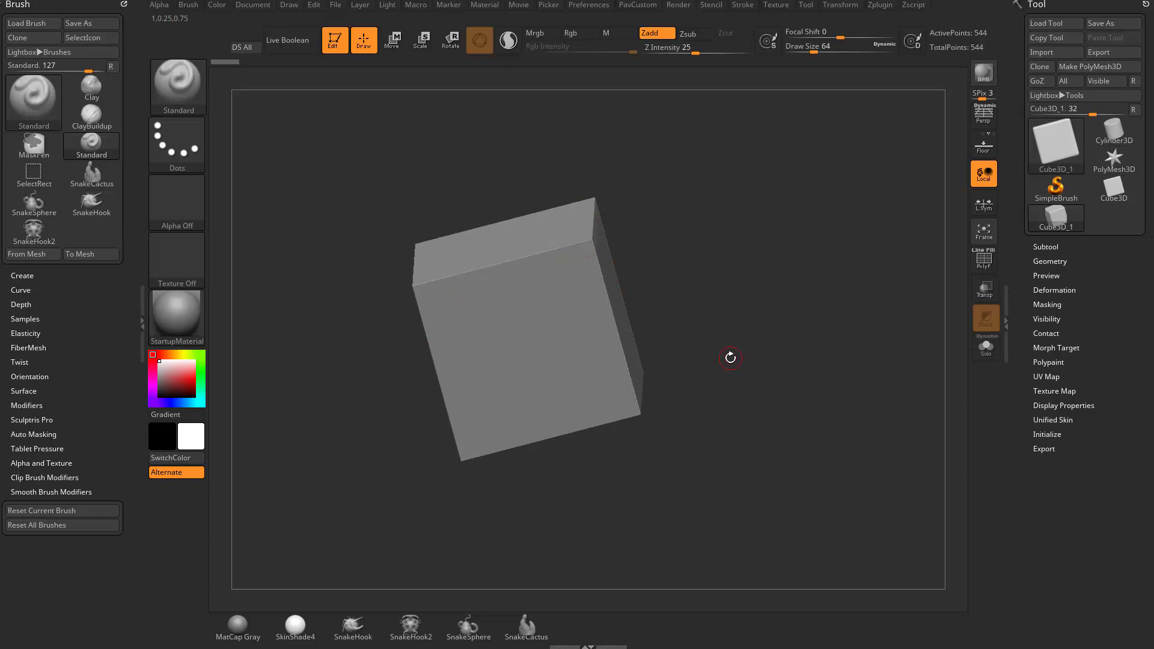
mouse_move(738, 257)
left_mouse_down()
mouse_move(737, 239)
mouse_move(768, 215)
mouse_move(804, 281)
left_mouse_up()
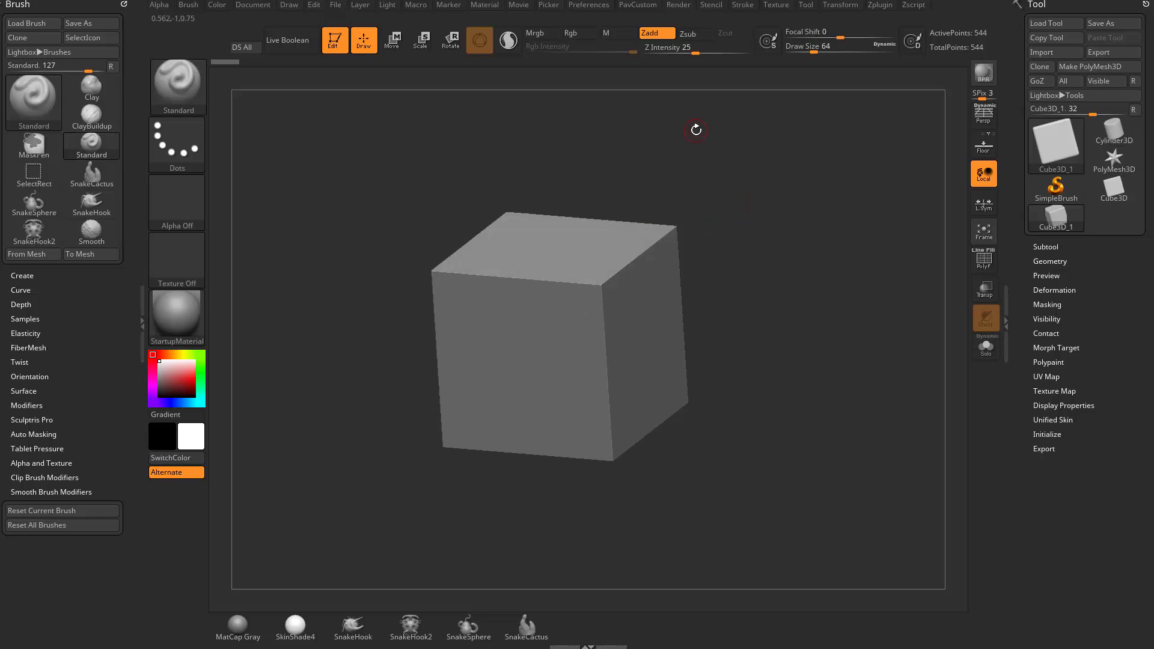
left_click_drag(745, 163, 692, 170)
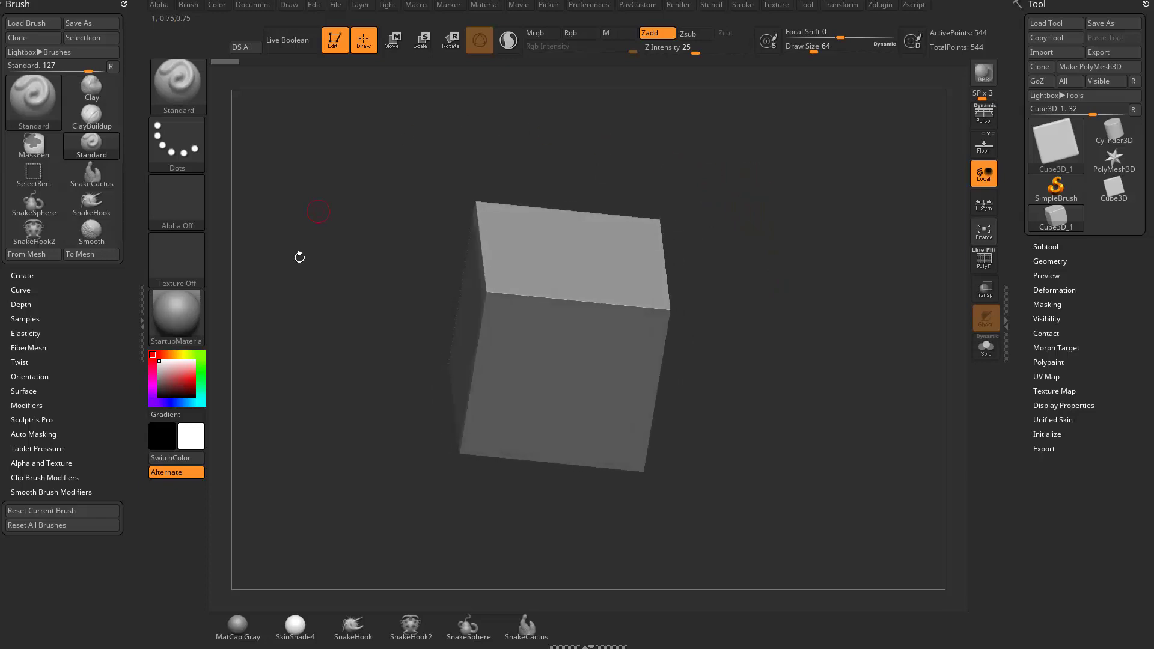
left_click_drag(788, 186, 824, 286)
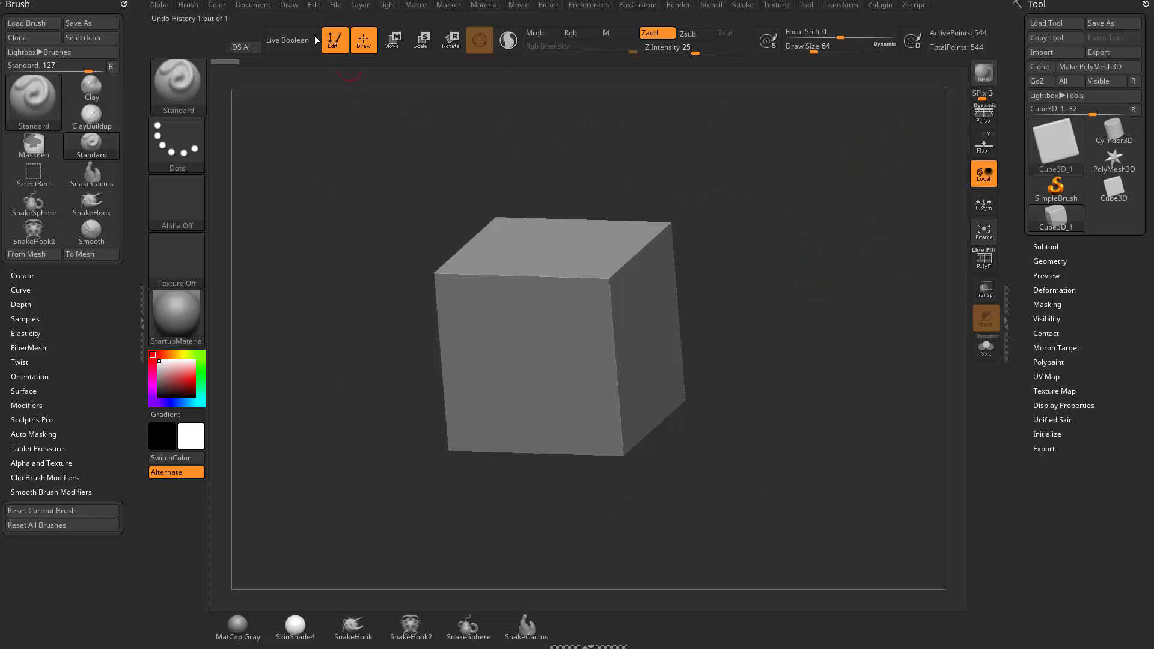
- Look over the document save options and the file commands
left_click(259, 6)
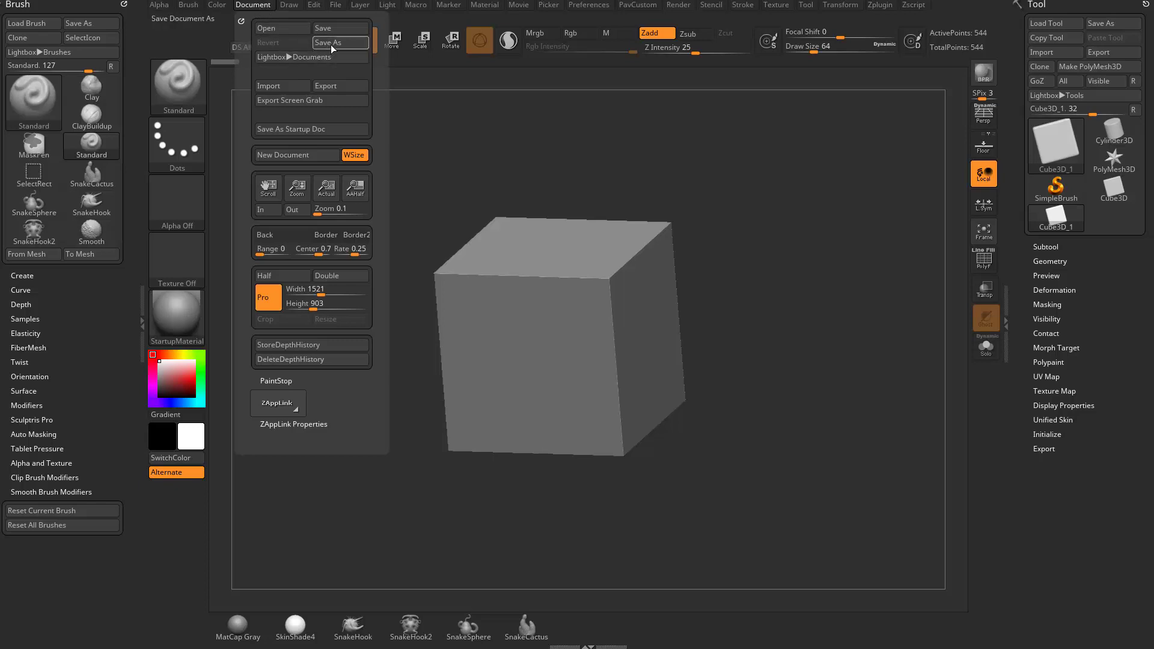
left_click(337, 6)
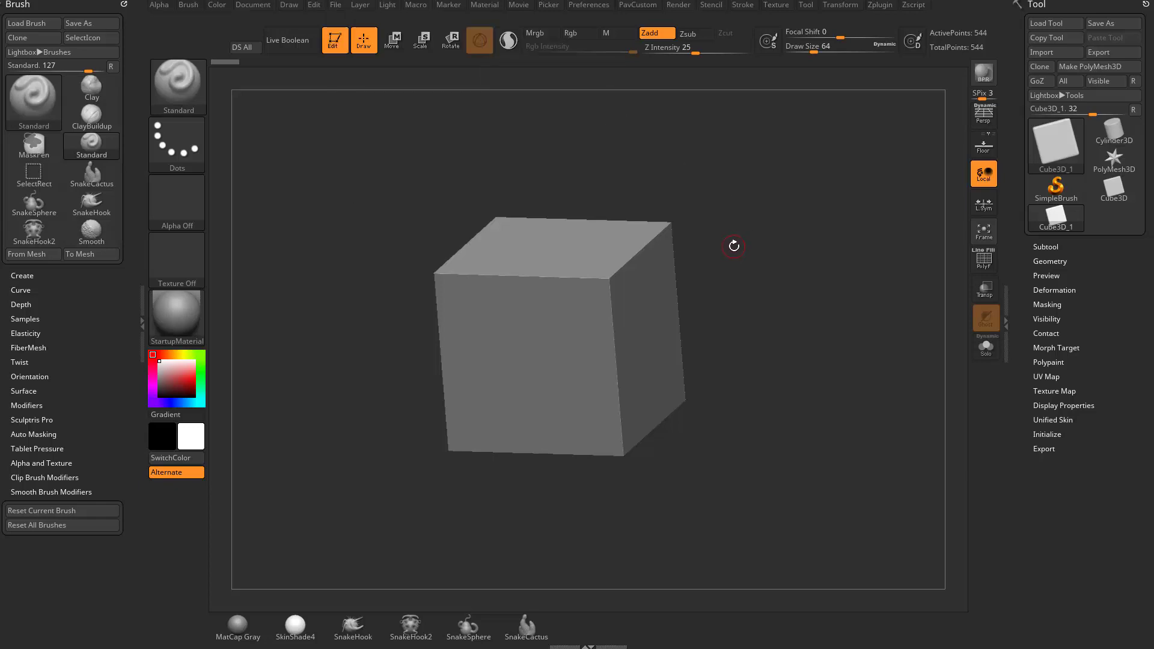
- Browse the Lightbox categories Project, Tool, Brush and Document, including the Form brush folder, and hide Lightbox
key("comma")
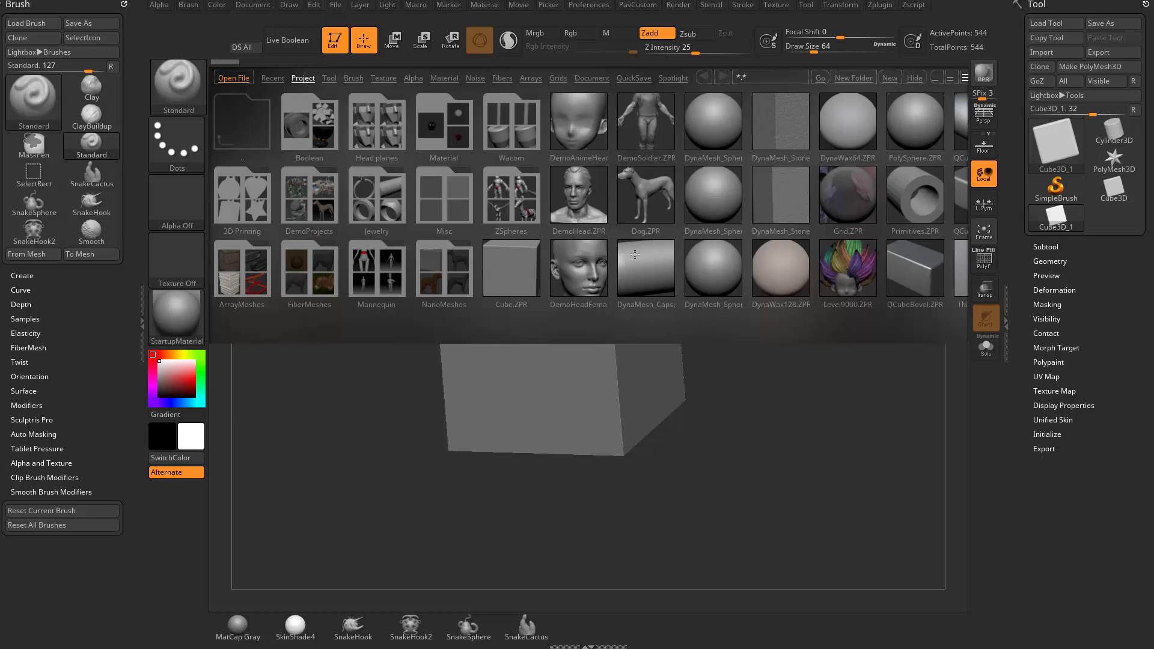
double_click(849, 284)
left_click(329, 79)
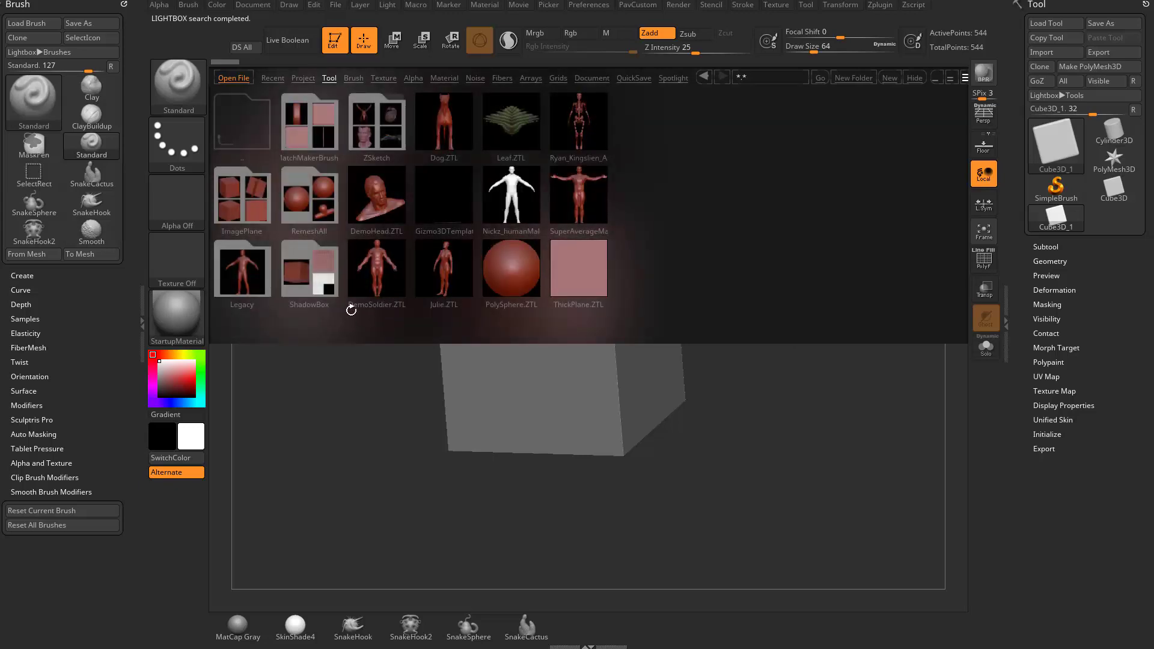
left_click(307, 78)
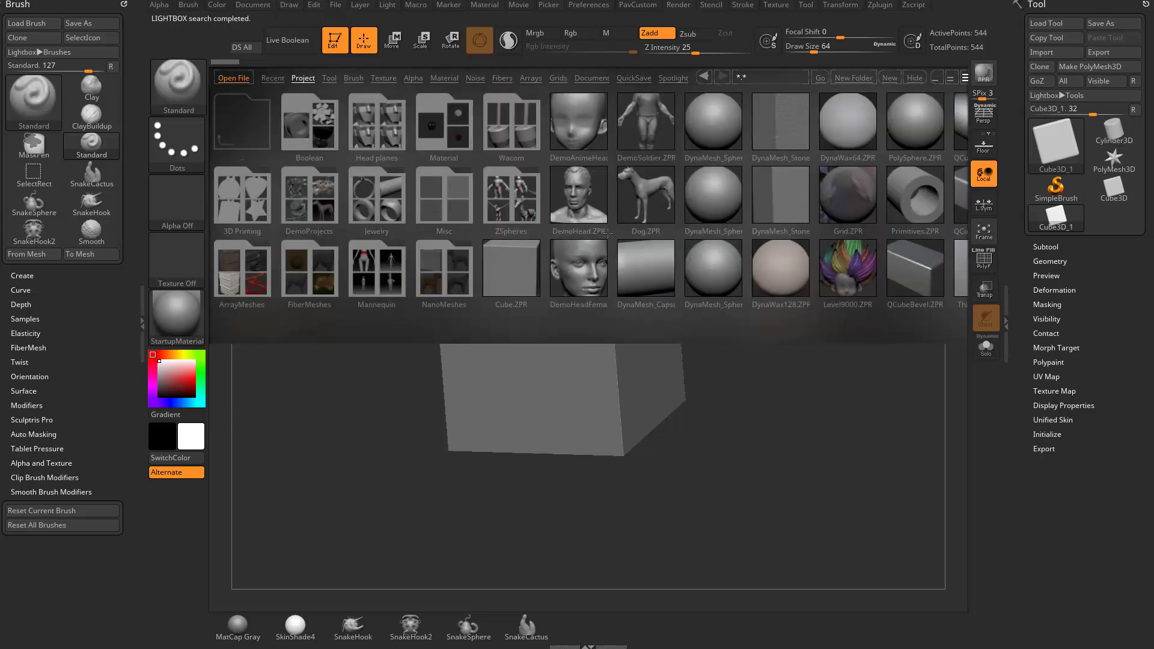
left_click(329, 79)
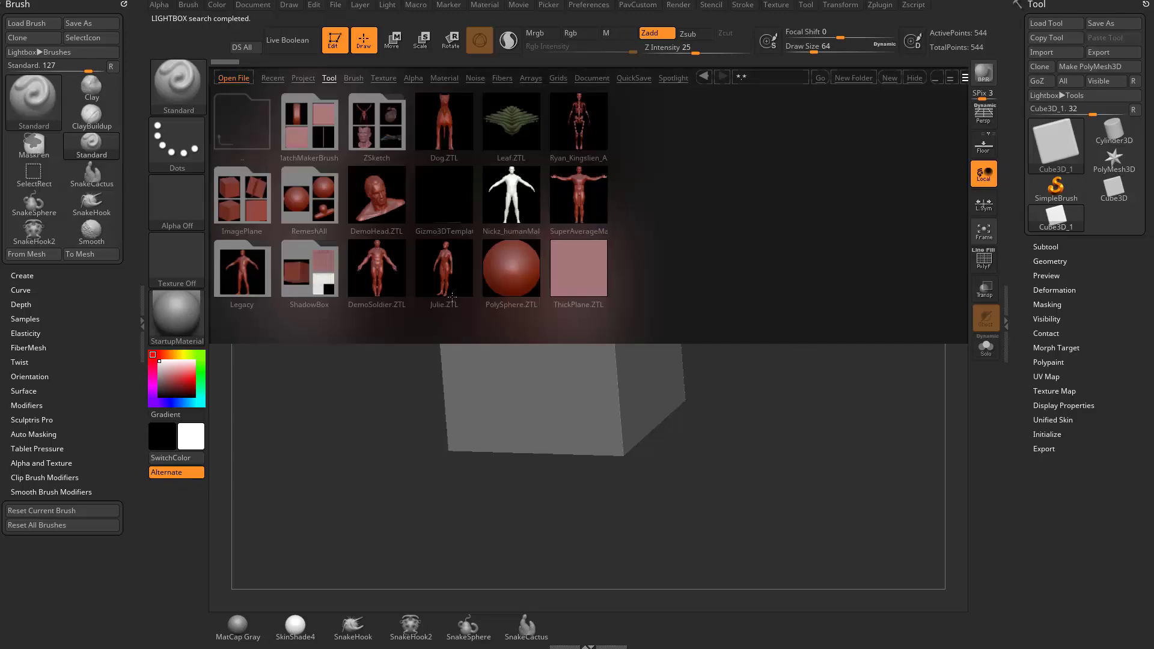
left_click(354, 79)
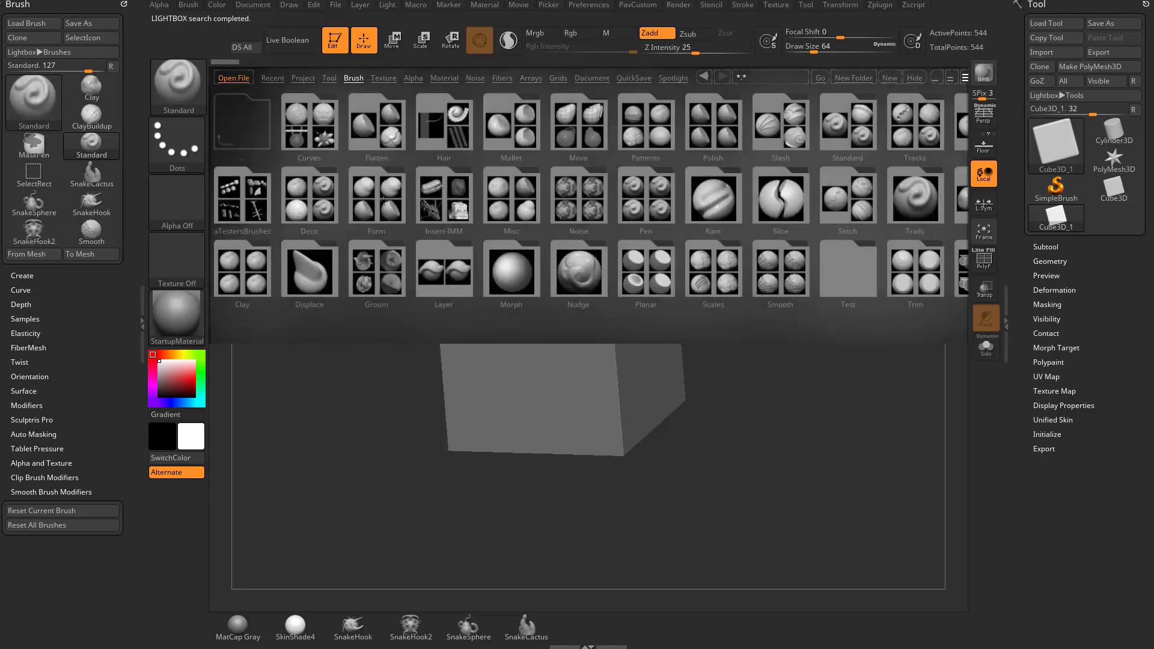
left_click(383, 201)
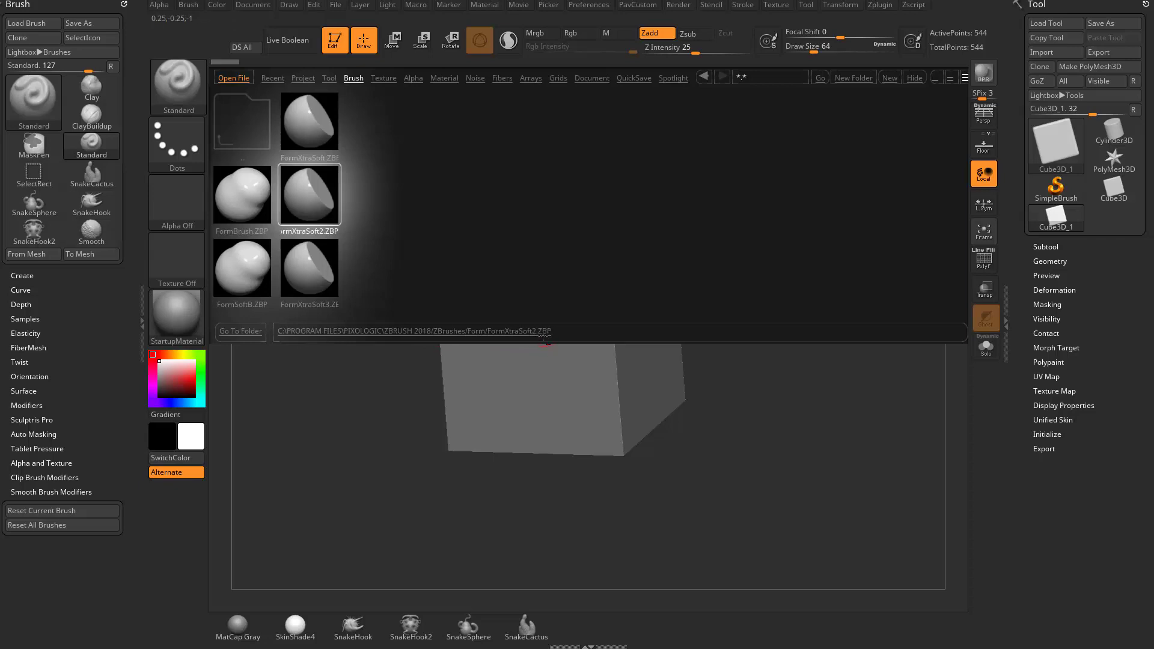
left_click(589, 78)
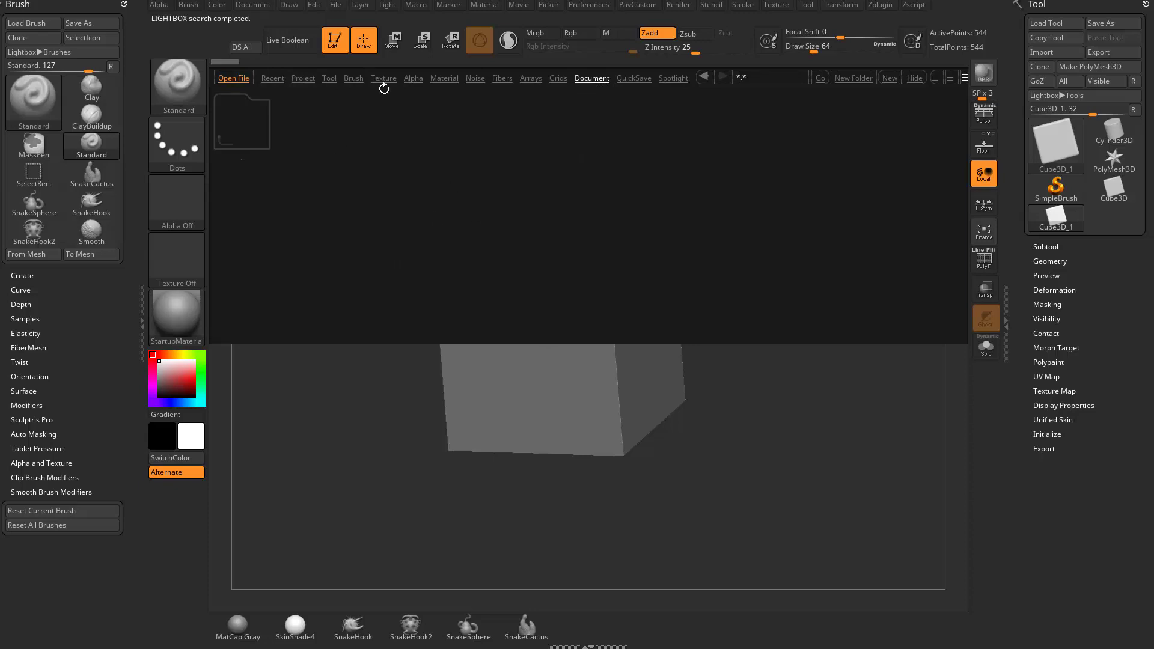
left_click(915, 77)
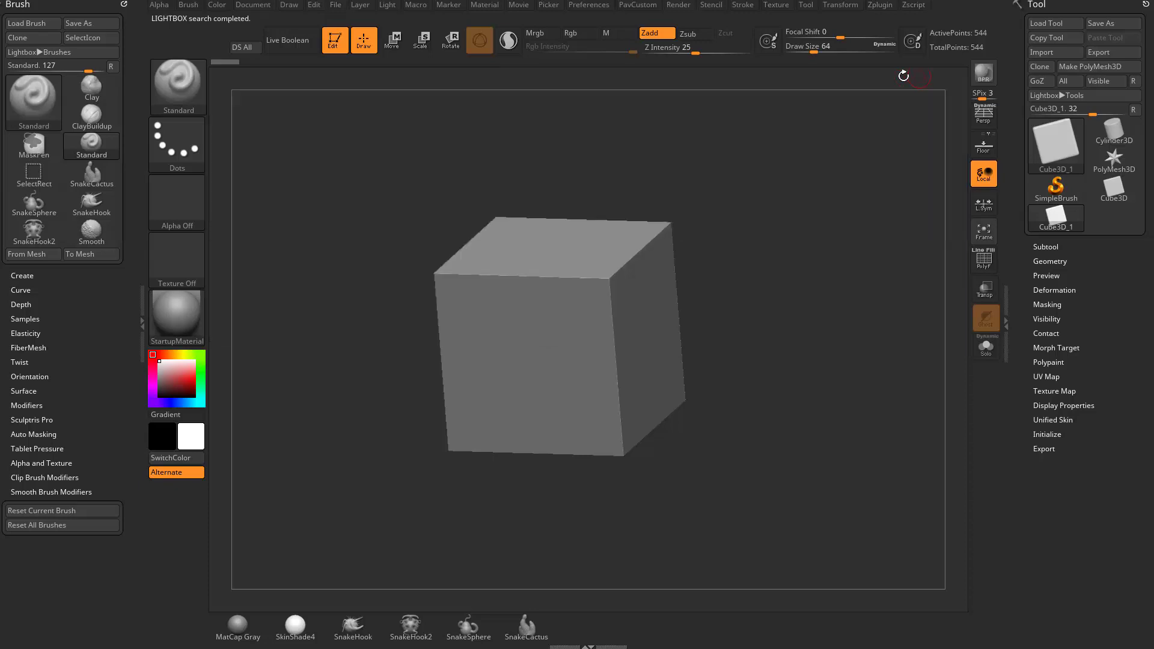
- Begin saving the document under a new name, check its .ZBR file extension, and cancel the save
left_click(253, 6)
left_click(336, 43)
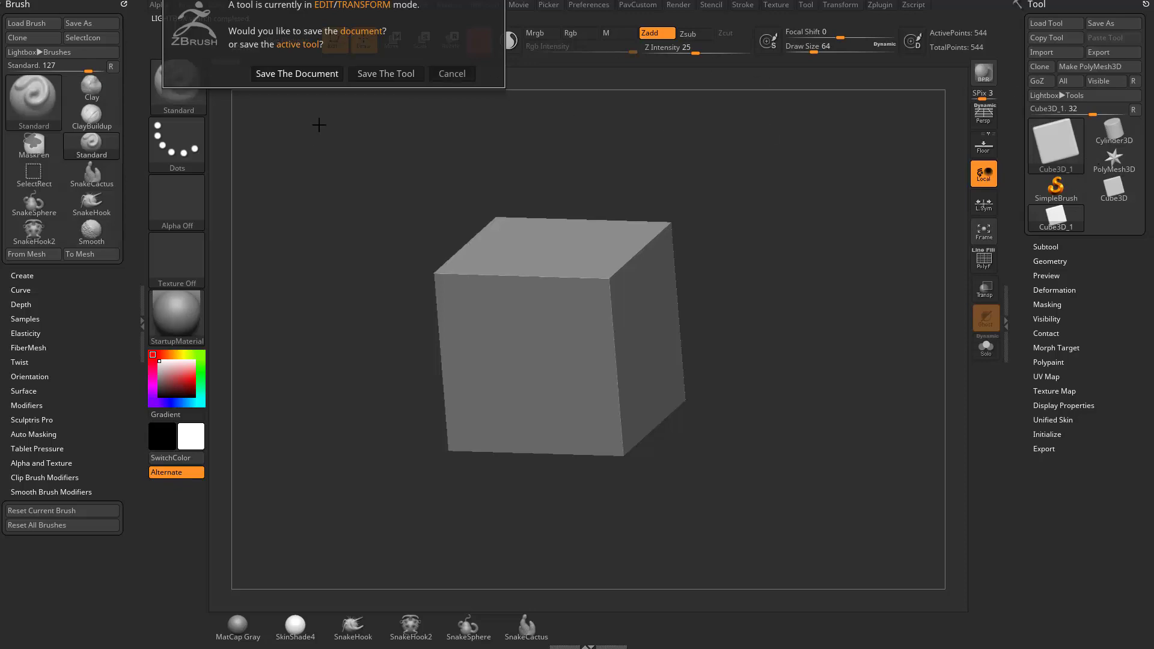
left_click(297, 73)
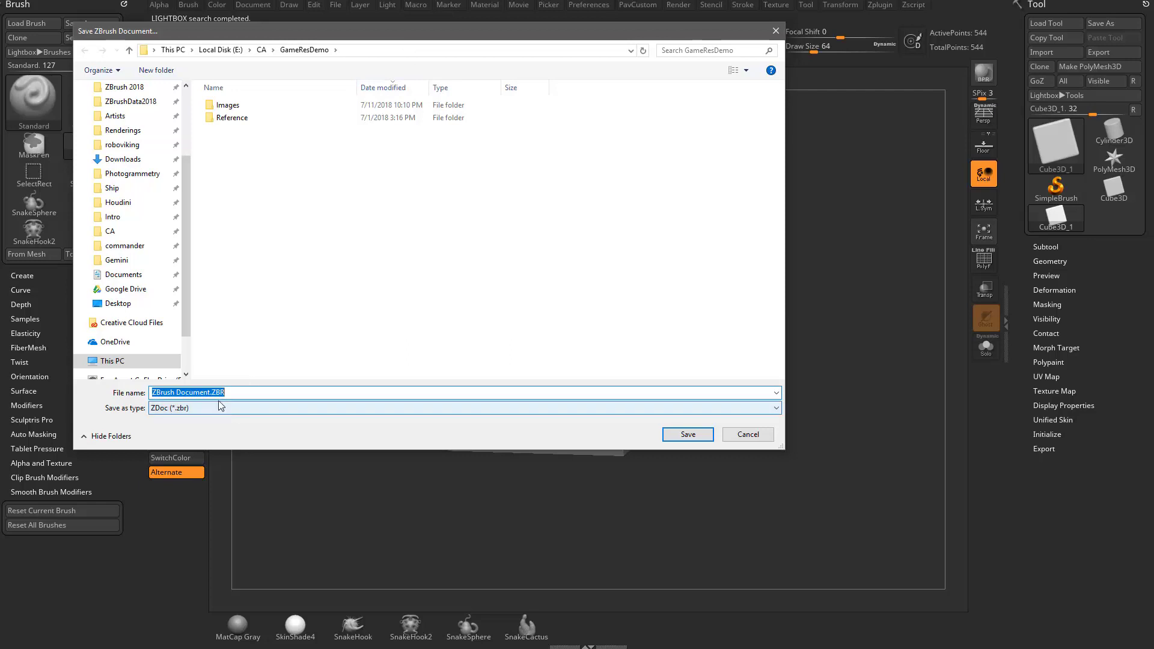
left_click_drag(210, 392, 247, 398)
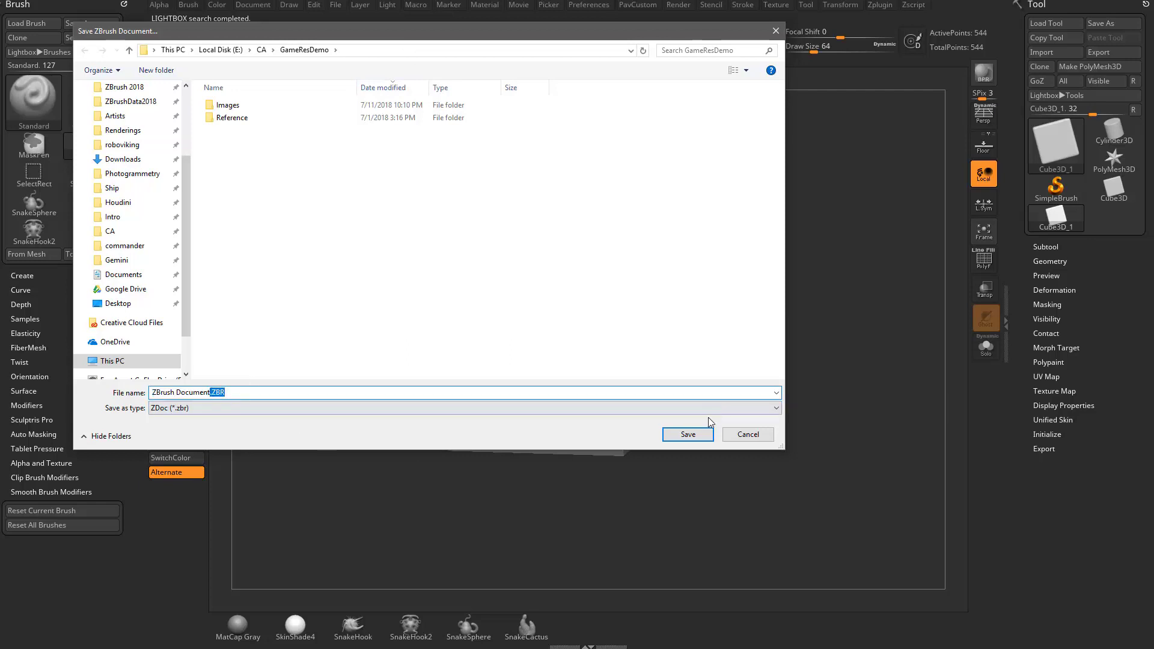
left_click(763, 436)
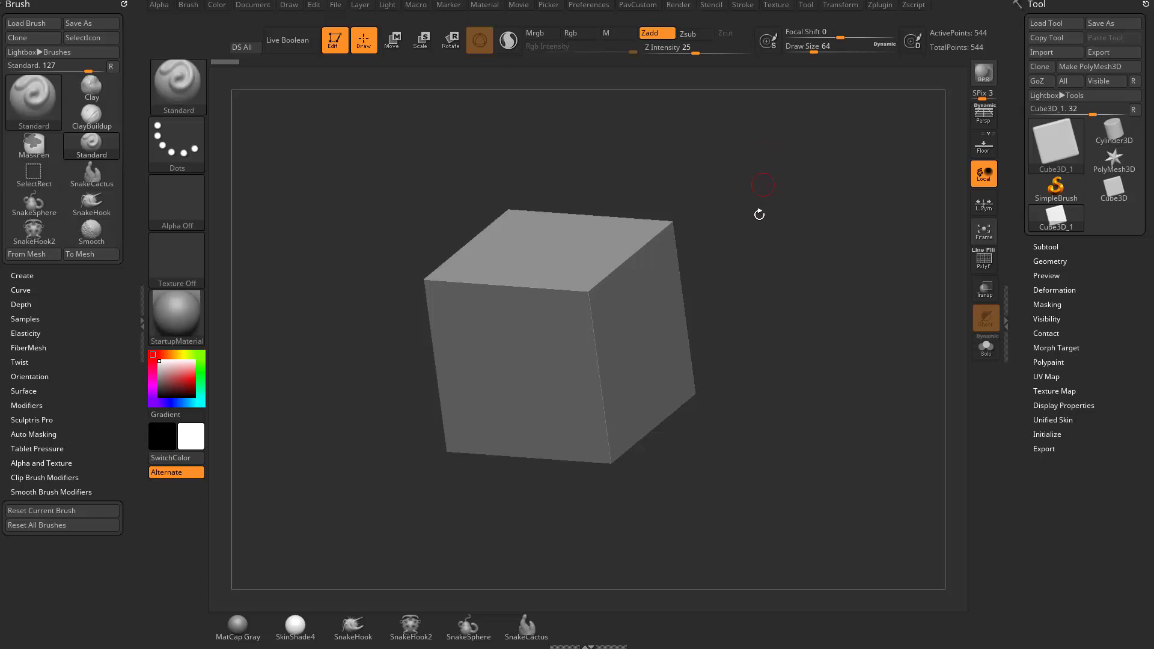
- View the cube from several angles and look over the tool, file and document commands
left_click_drag(770, 182, 871, 200)
left_click_drag(790, 199, 794, 301)
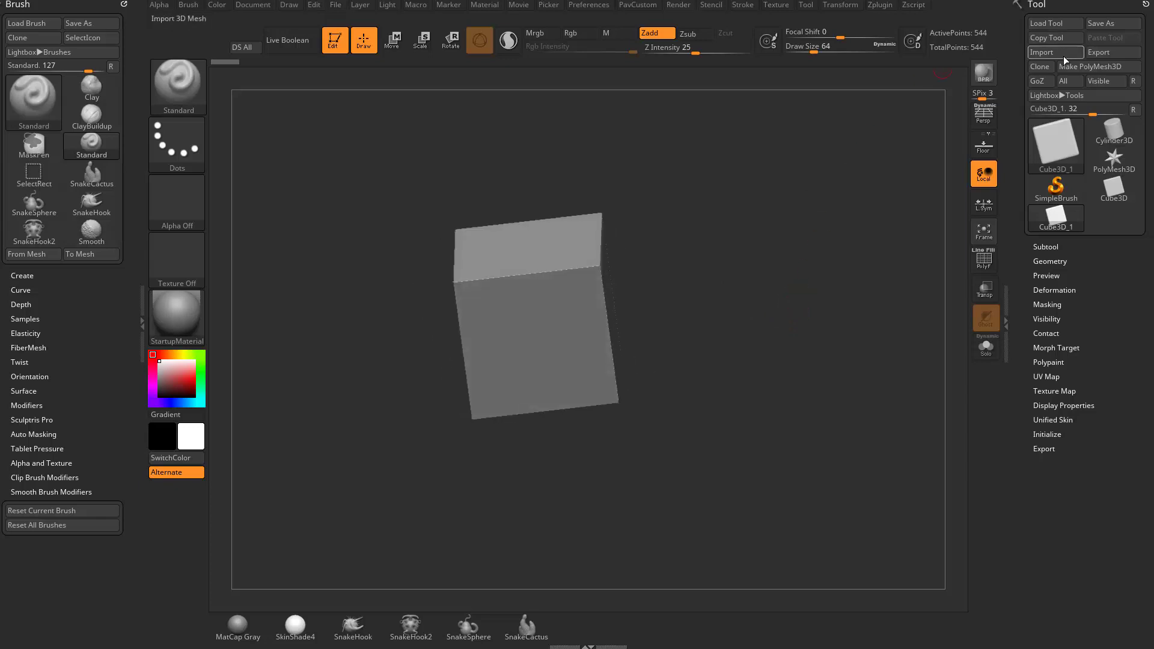
left_click_drag(779, 240, 800, 265)
left_click_drag(801, 253, 802, 286)
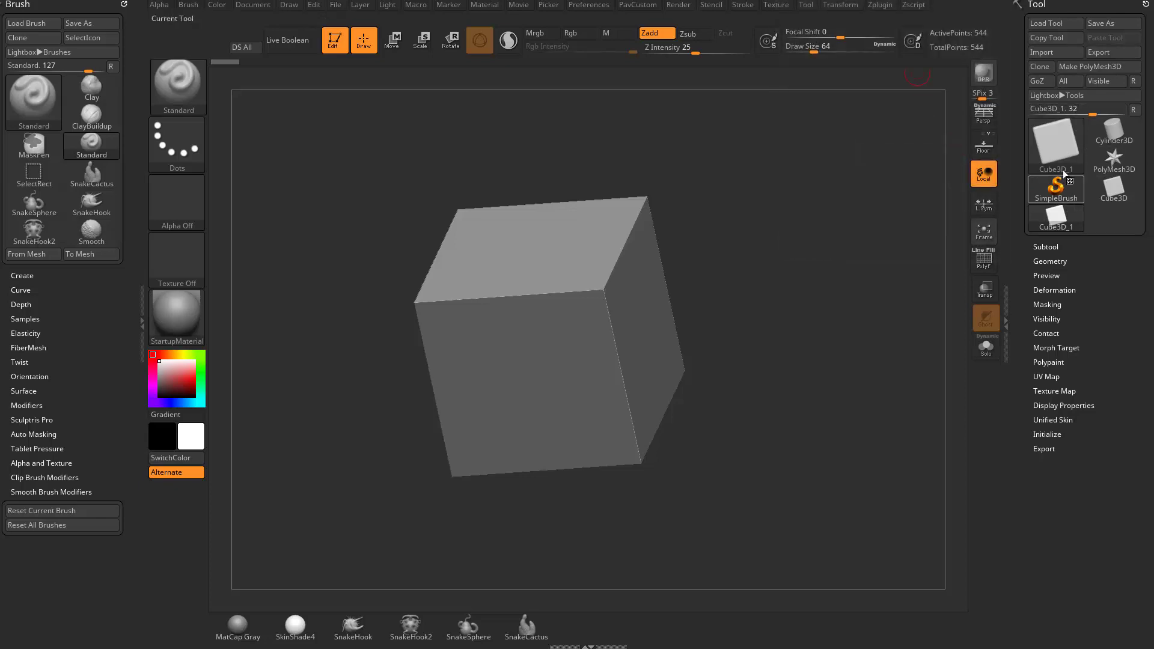
mouse_move(1063, 169)
left_click(335, 4)
left_click_drag(790, 422, 830, 291, "shift")
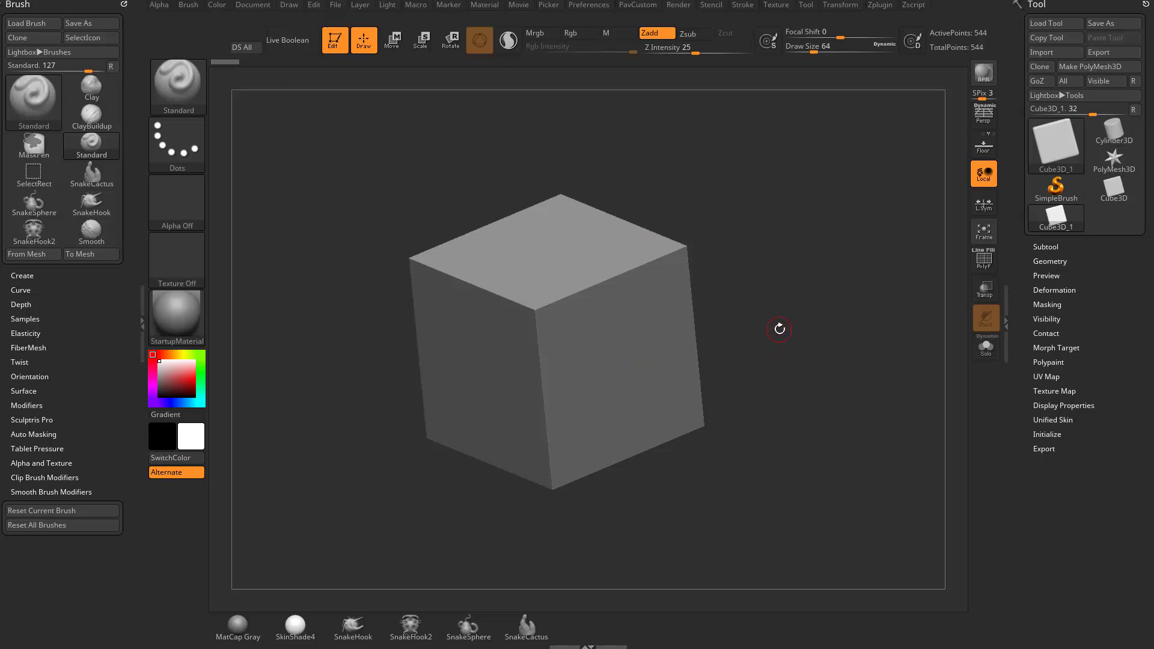
left_click(255, 5)
left_click_drag(439, 216, 781, 243)
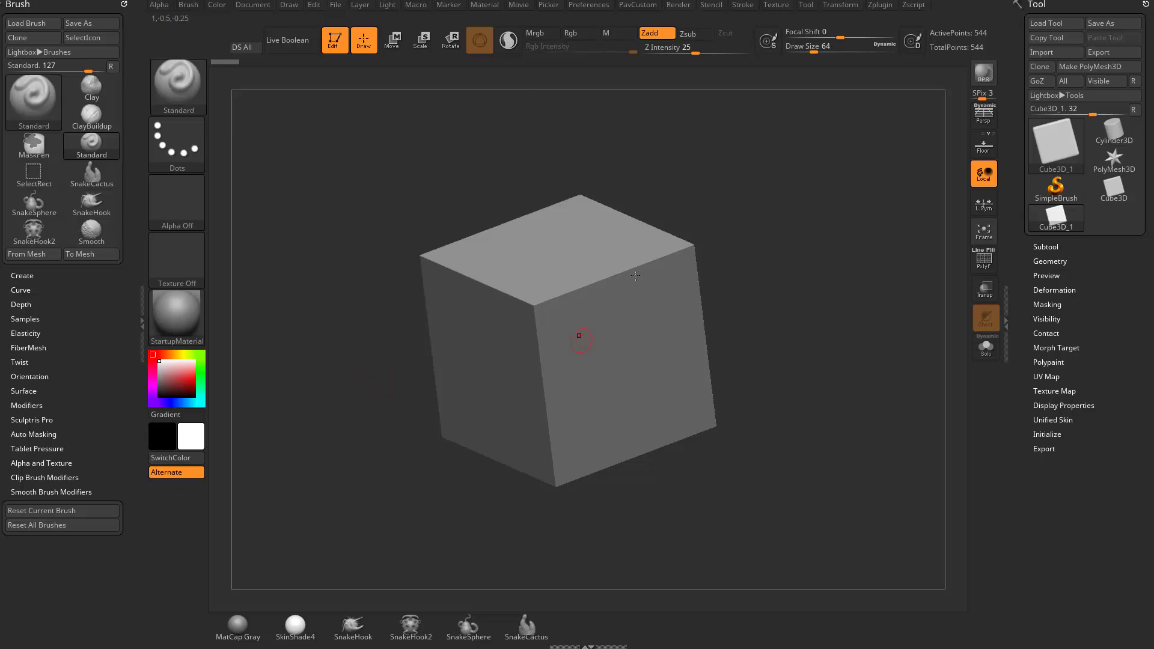
- Check the ZTL file type offered when saving the current tool, cancel the save, and view the cube from other angles
left_click(1112, 25)
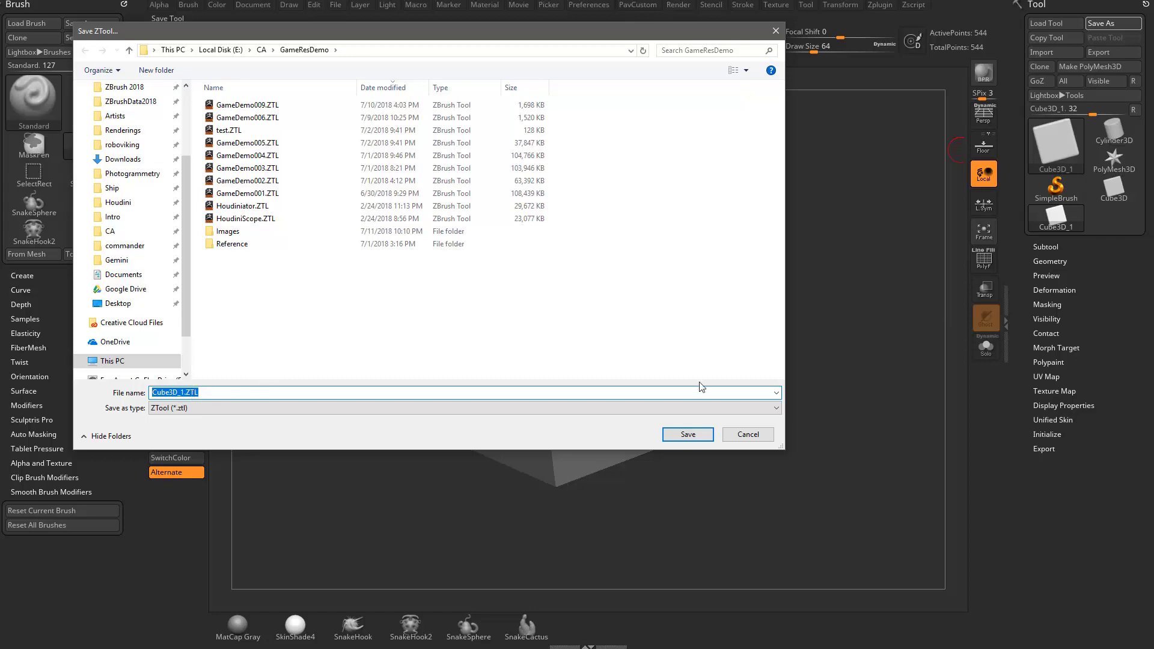
left_click(746, 434)
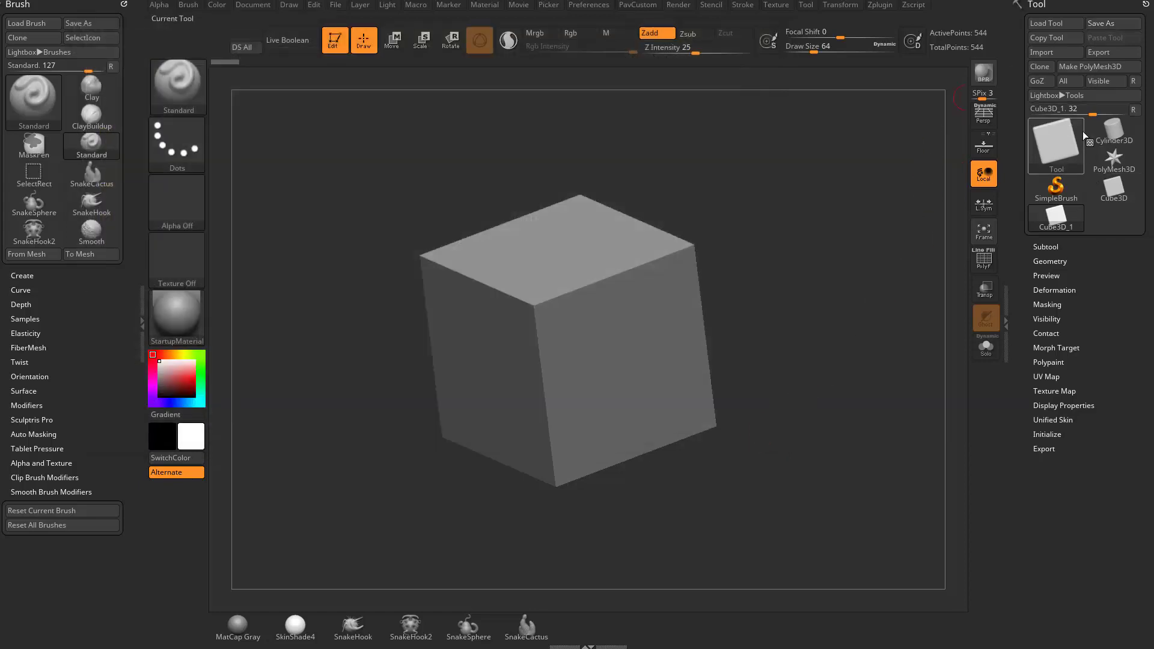
left_click_drag(822, 232, 804, 309)
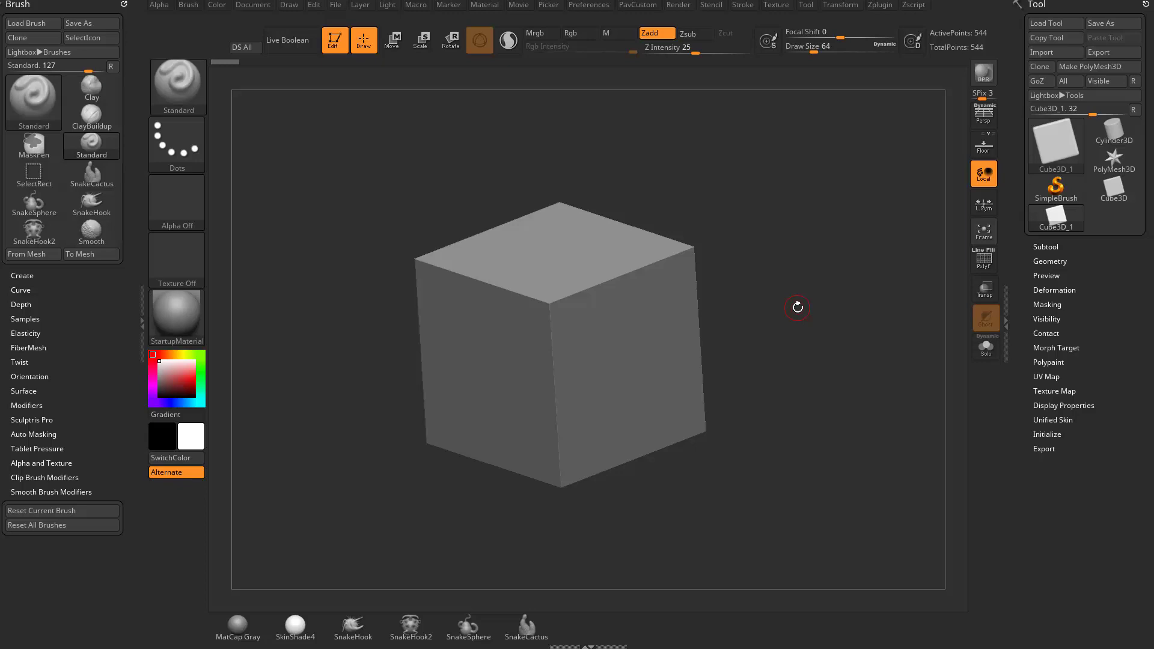
left_click(1109, 27)
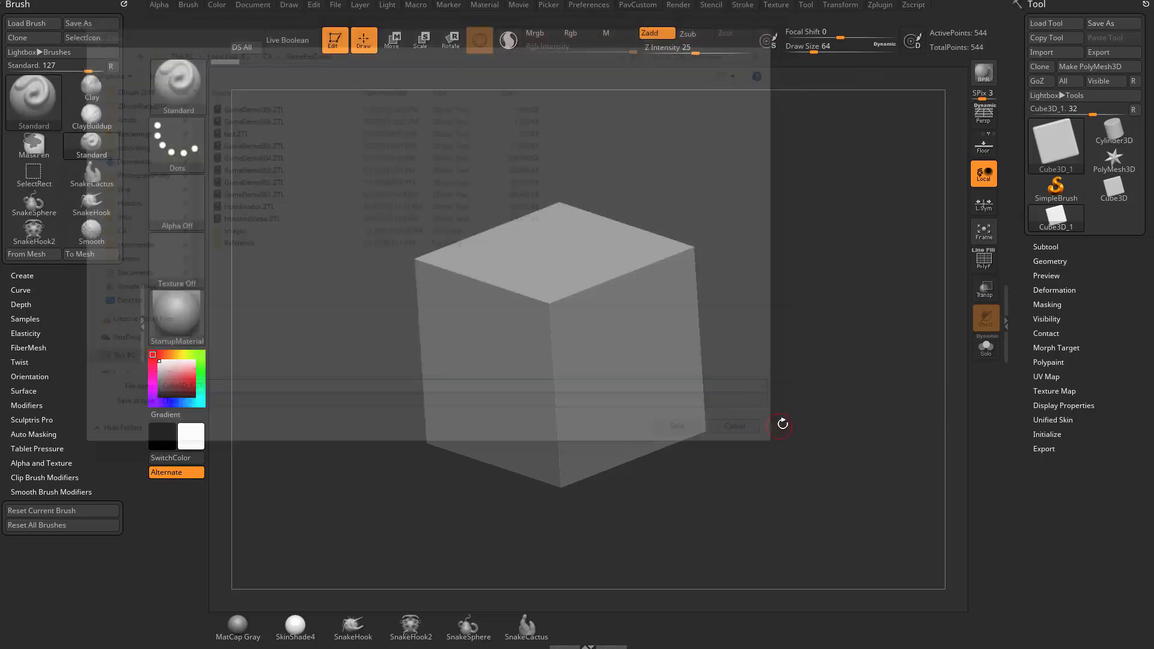
left_click(747, 434)
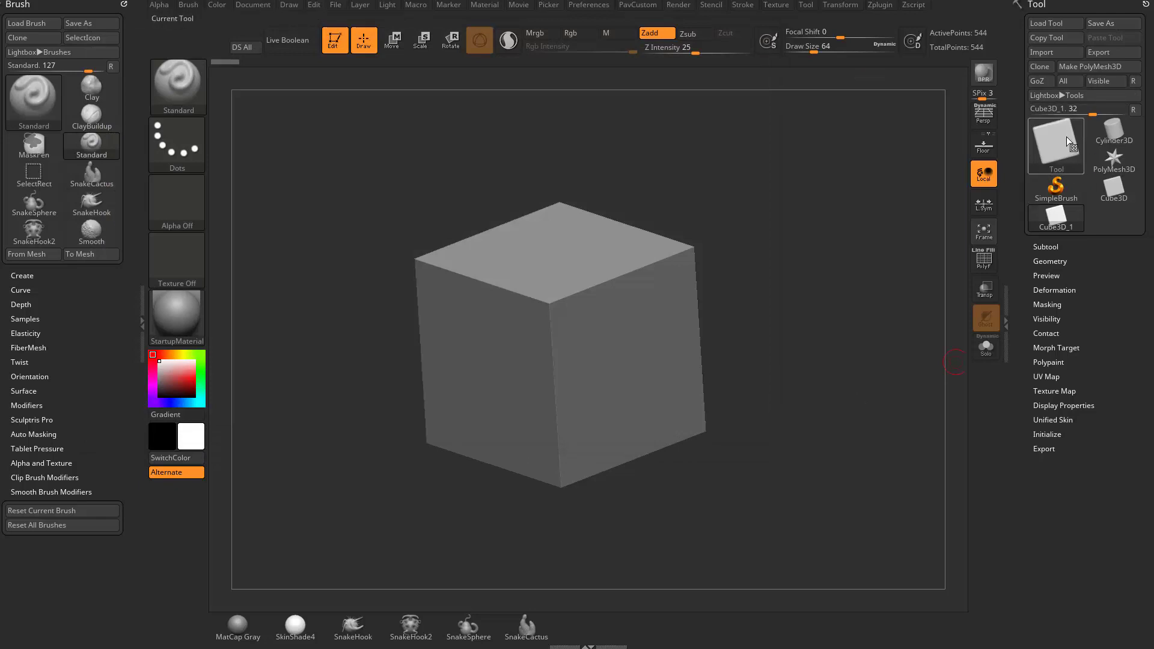
mouse_move(1066, 135)
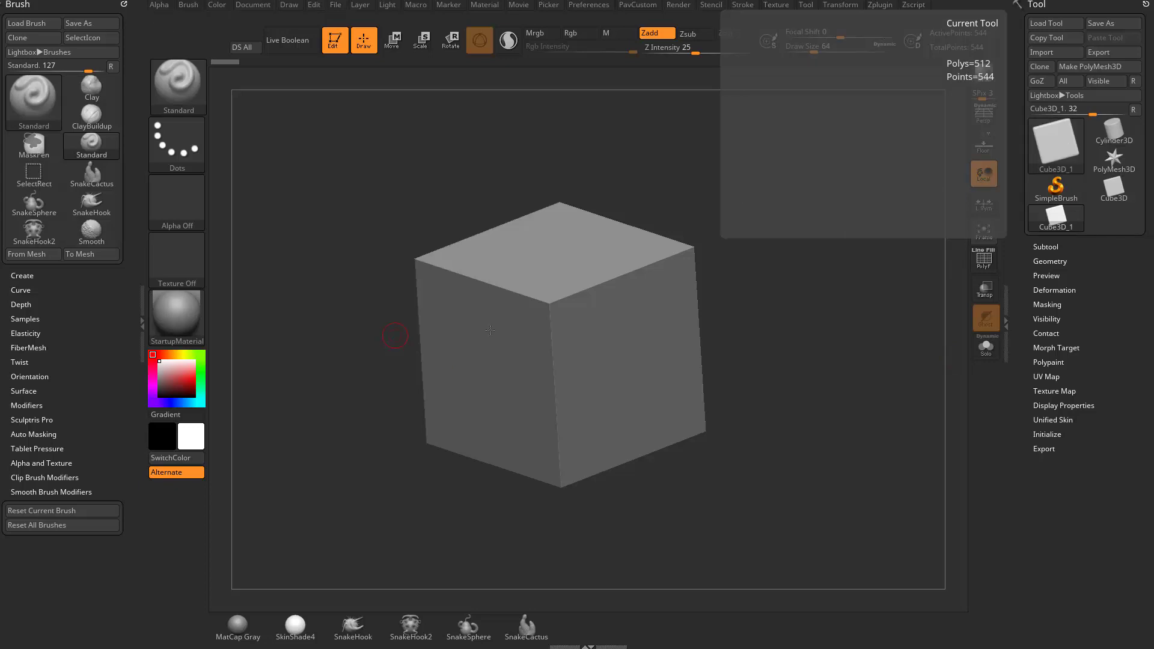
left_click_drag(710, 356, 715, 368, "alt")
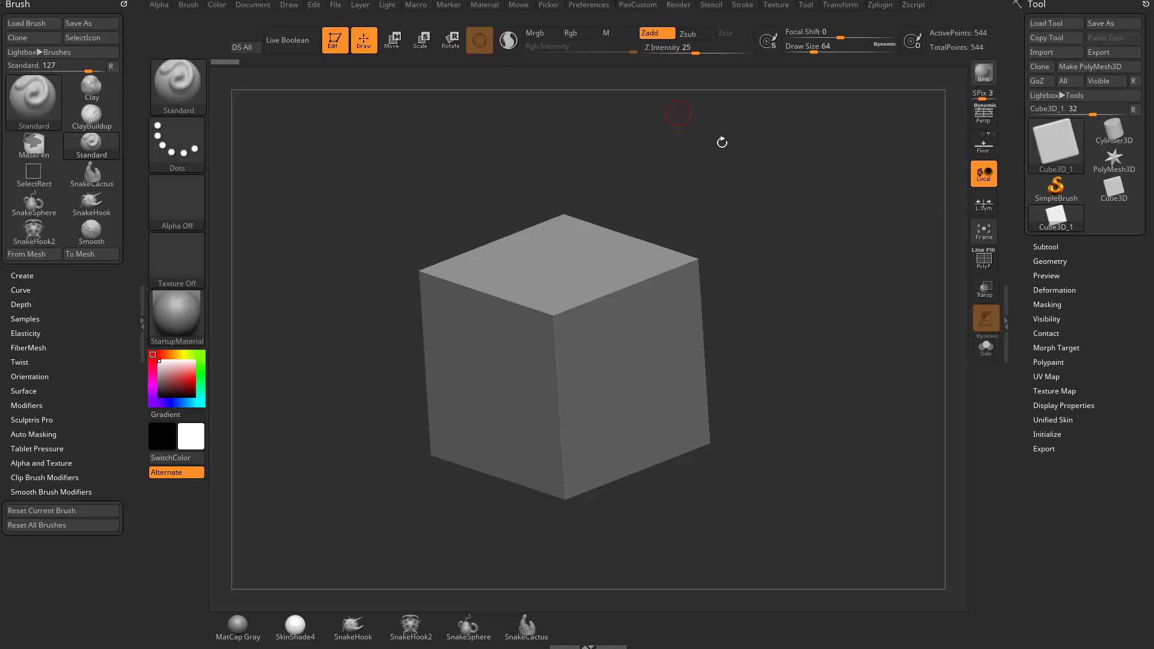
left_click_drag(750, 193, 754, 253)
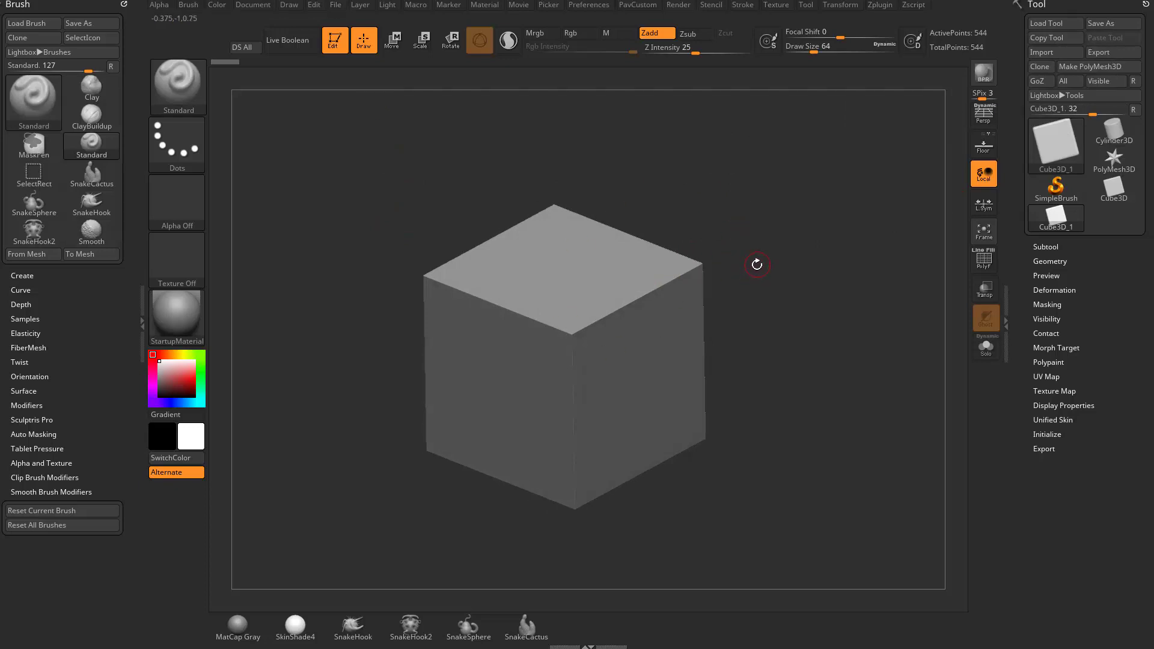
- Compare the Canvas save commands in the file commands with the document save commands, and expand the Tool Mesh section
left_click(335, 4)
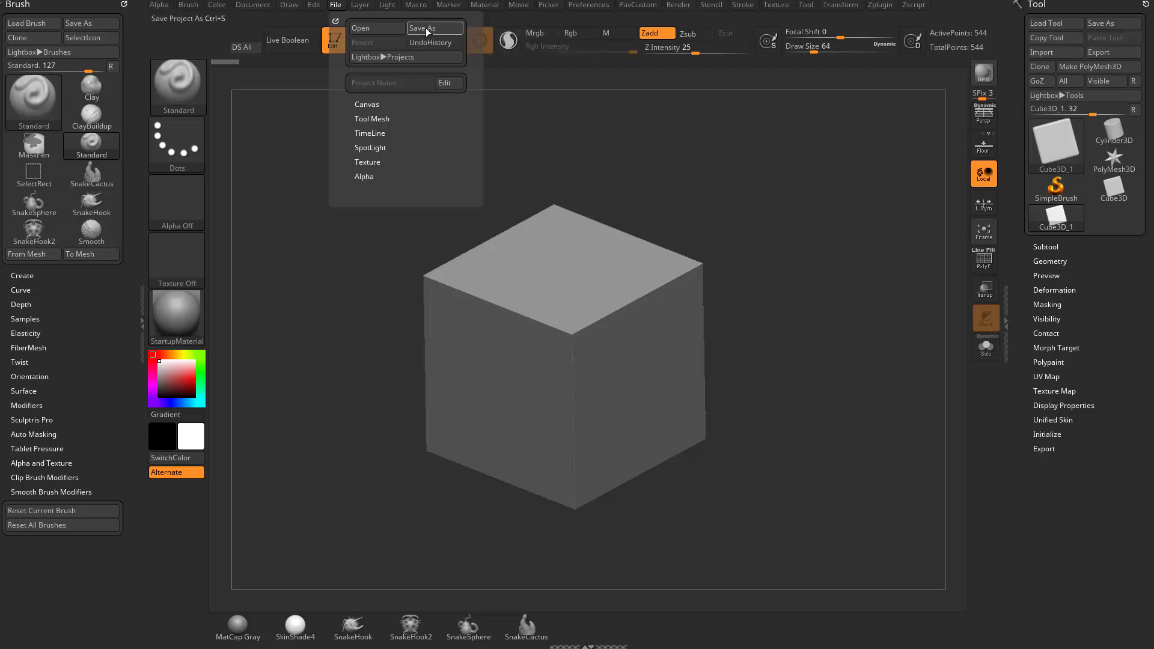
left_click(373, 104)
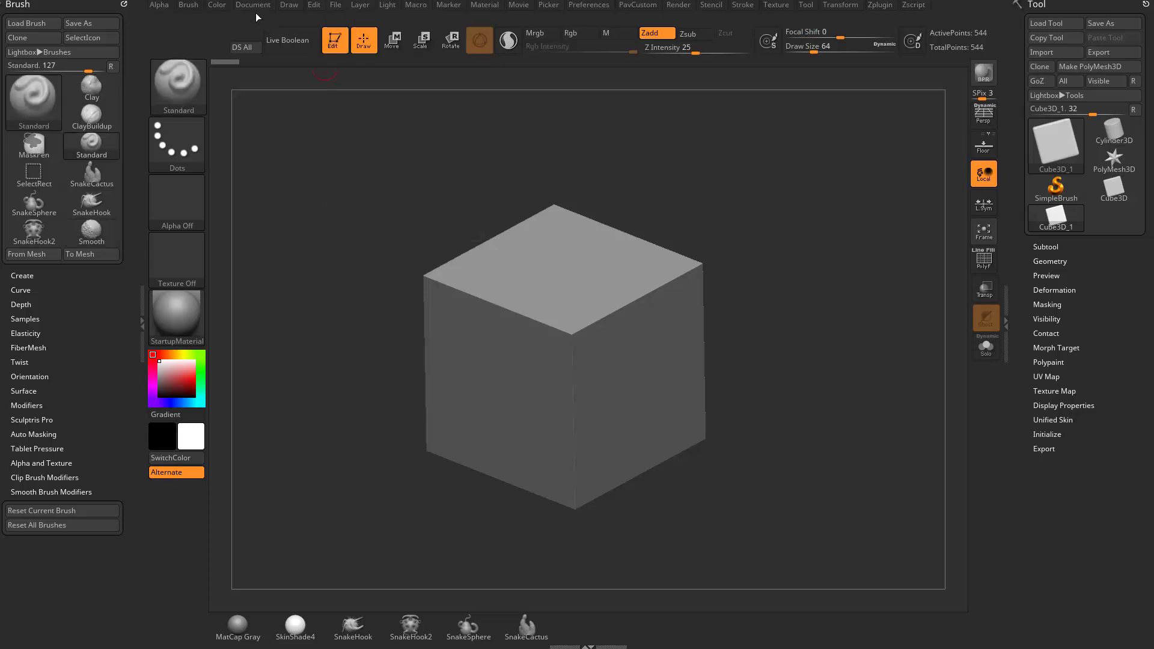
mouse_move(257, 9)
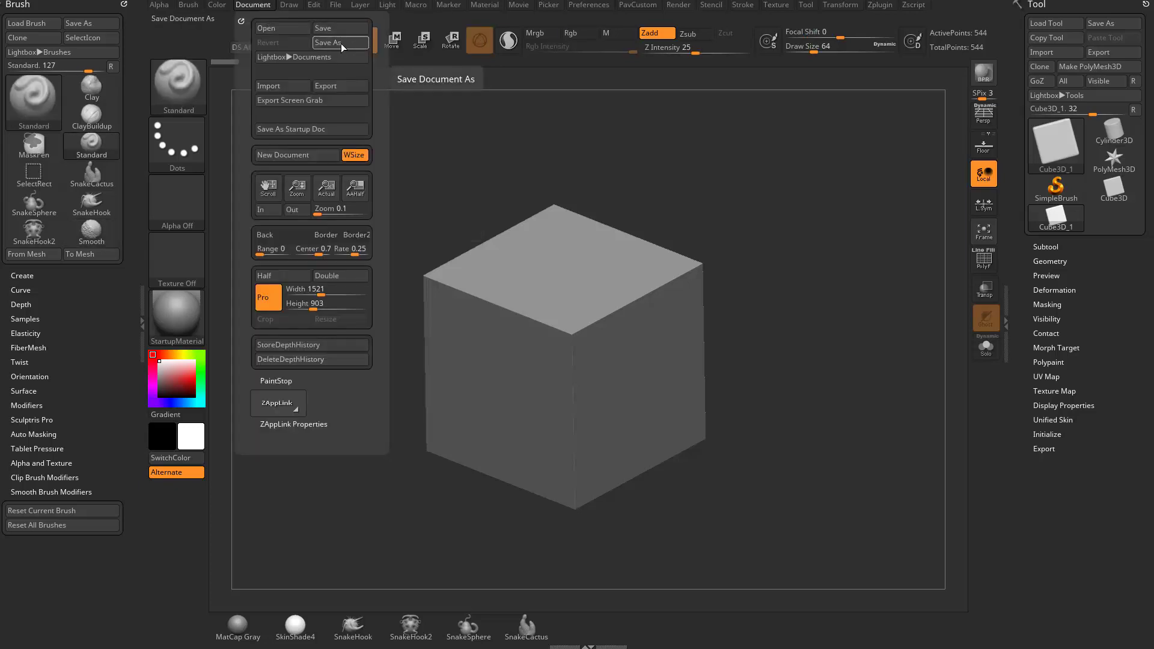
mouse_move(335, 7)
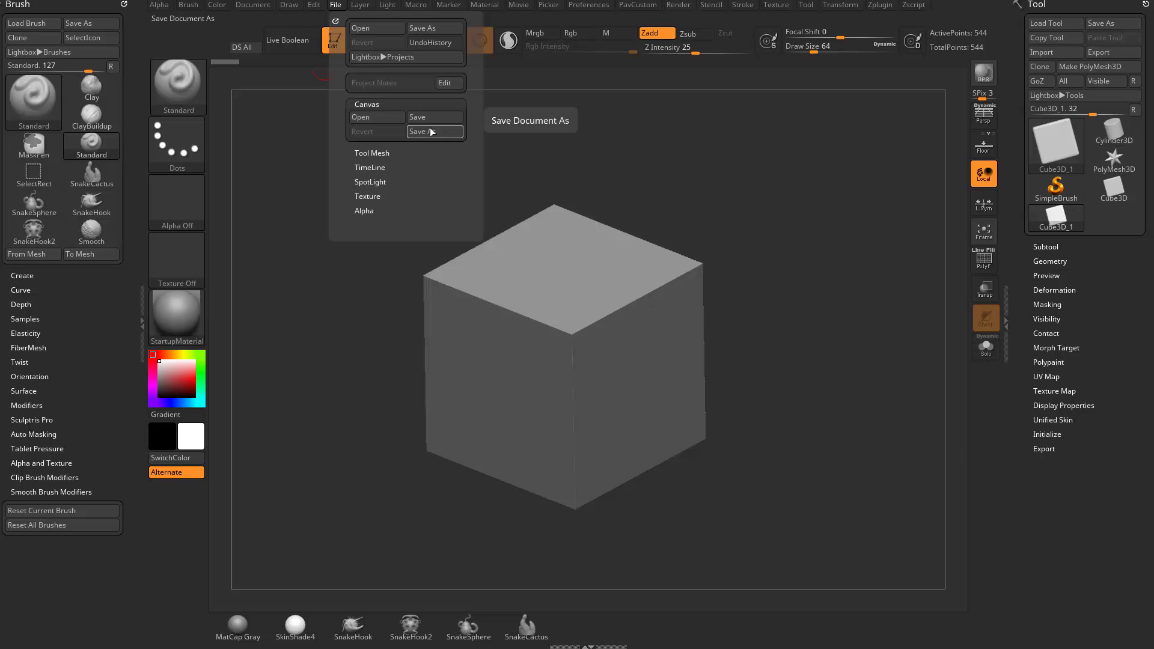
left_click(379, 153)
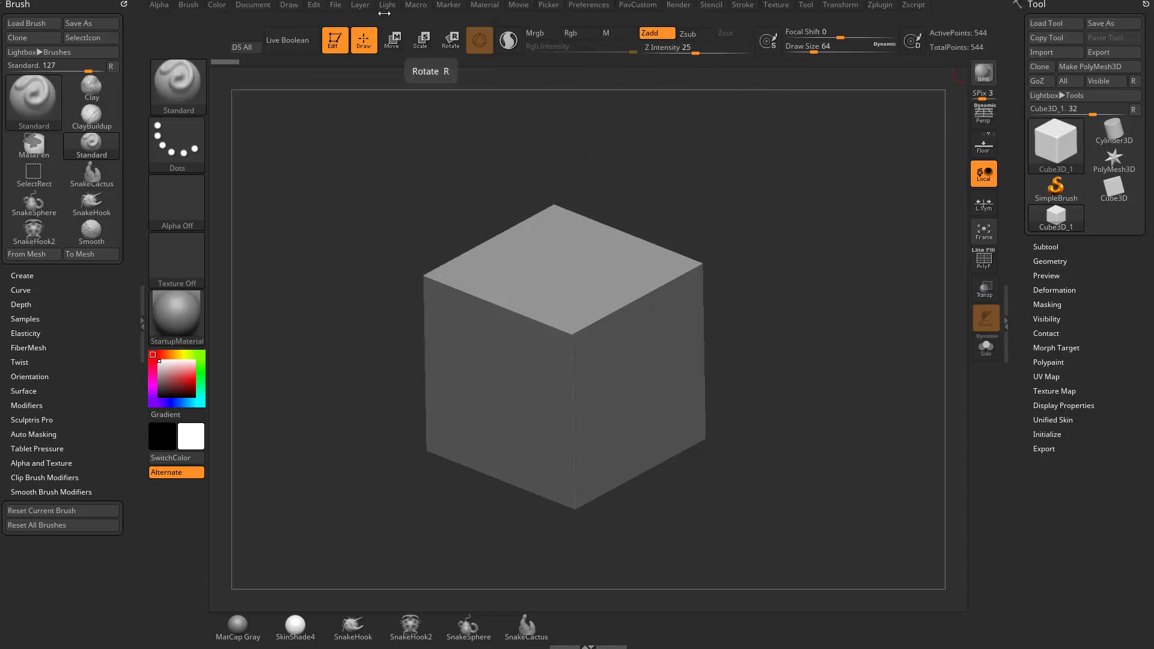
- Compare the Alpha import and export options in the file commands with those in the Alpha palette
left_click(336, 5)
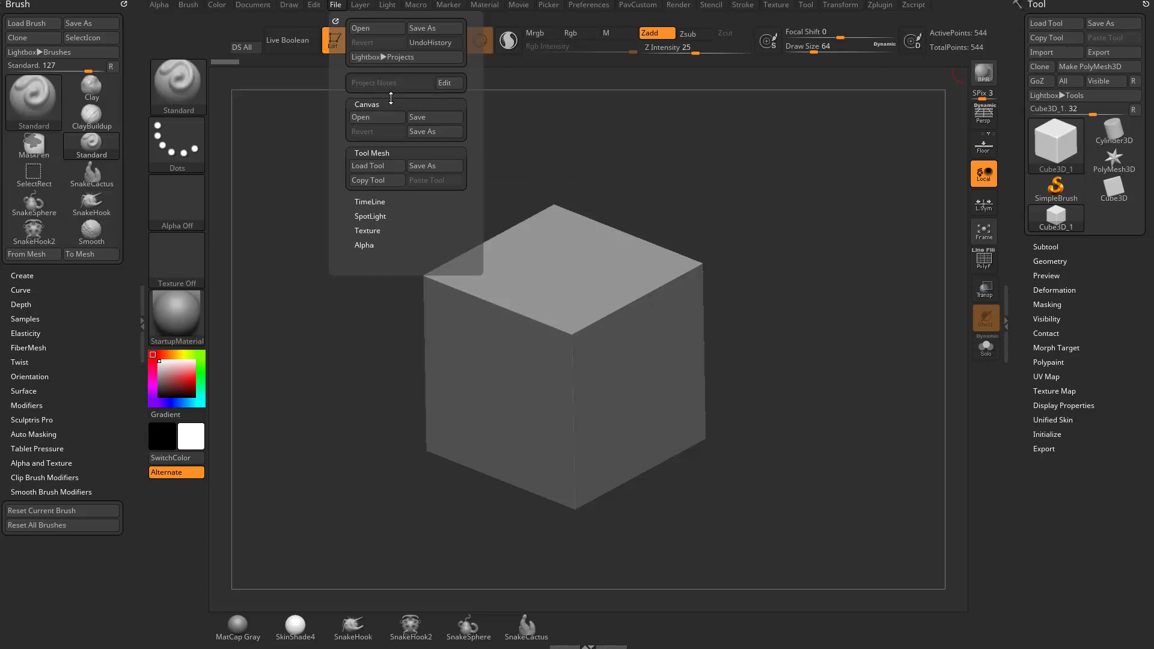
left_click(365, 242)
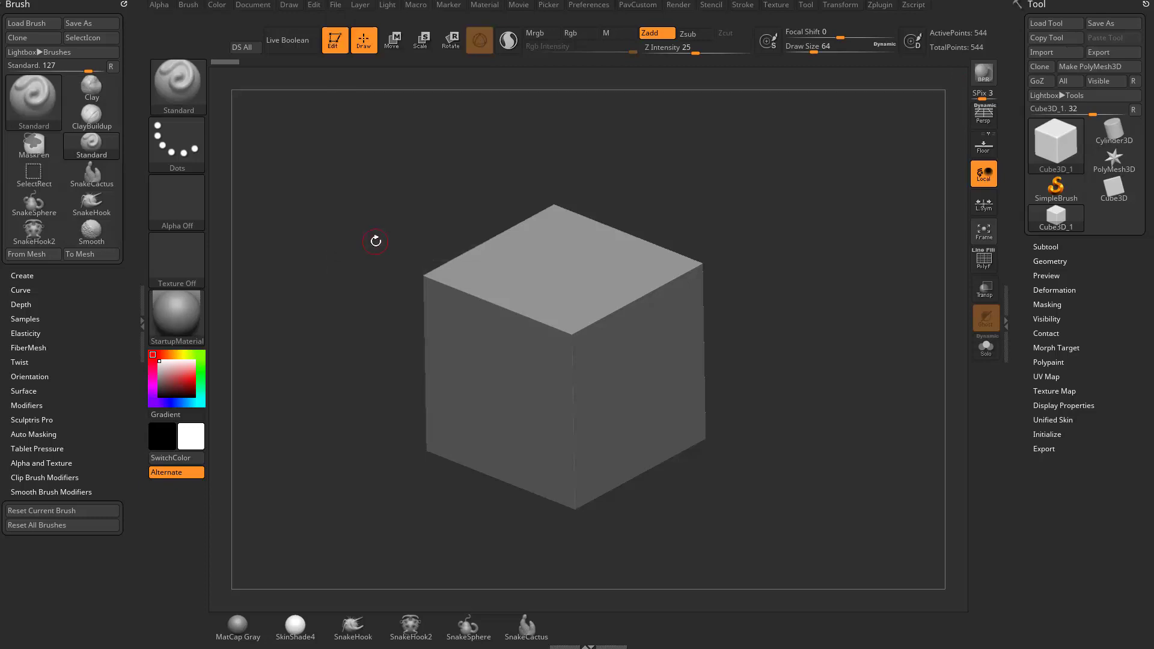
left_click(336, 6)
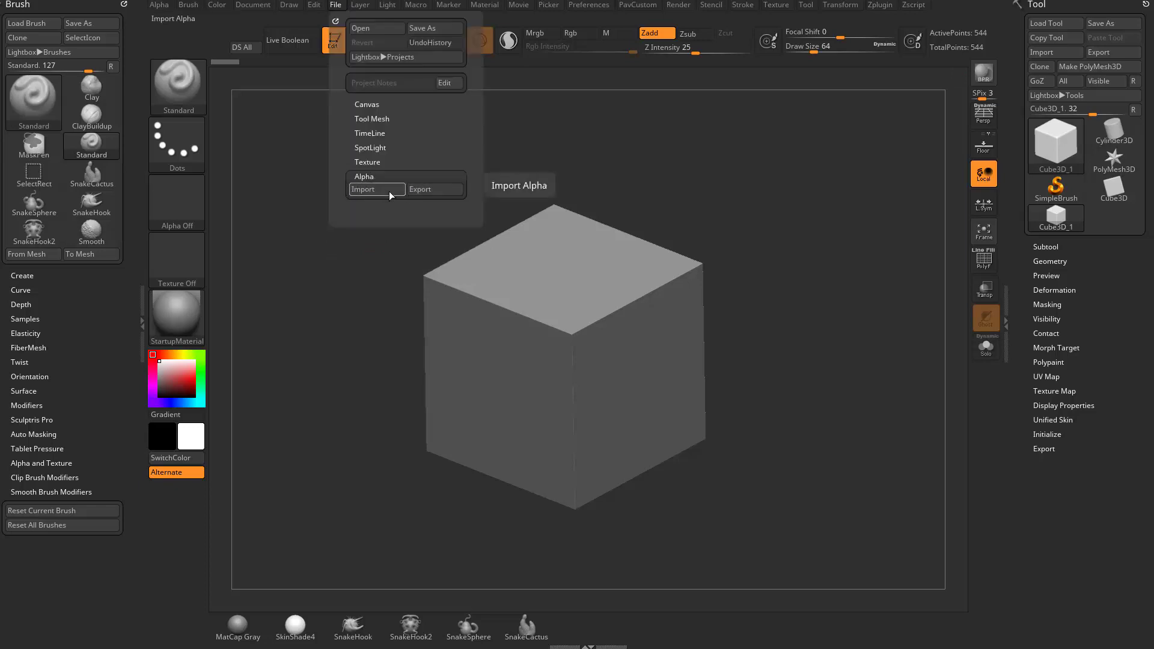
left_click(159, 5)
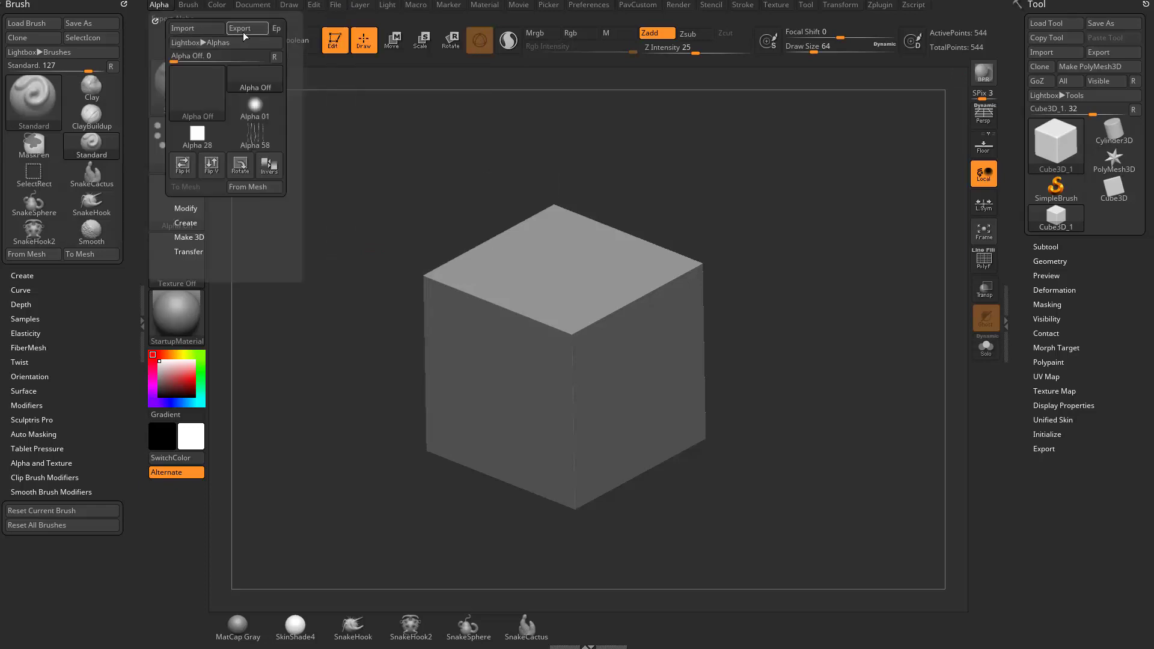
left_click(337, 5)
left_click(364, 176)
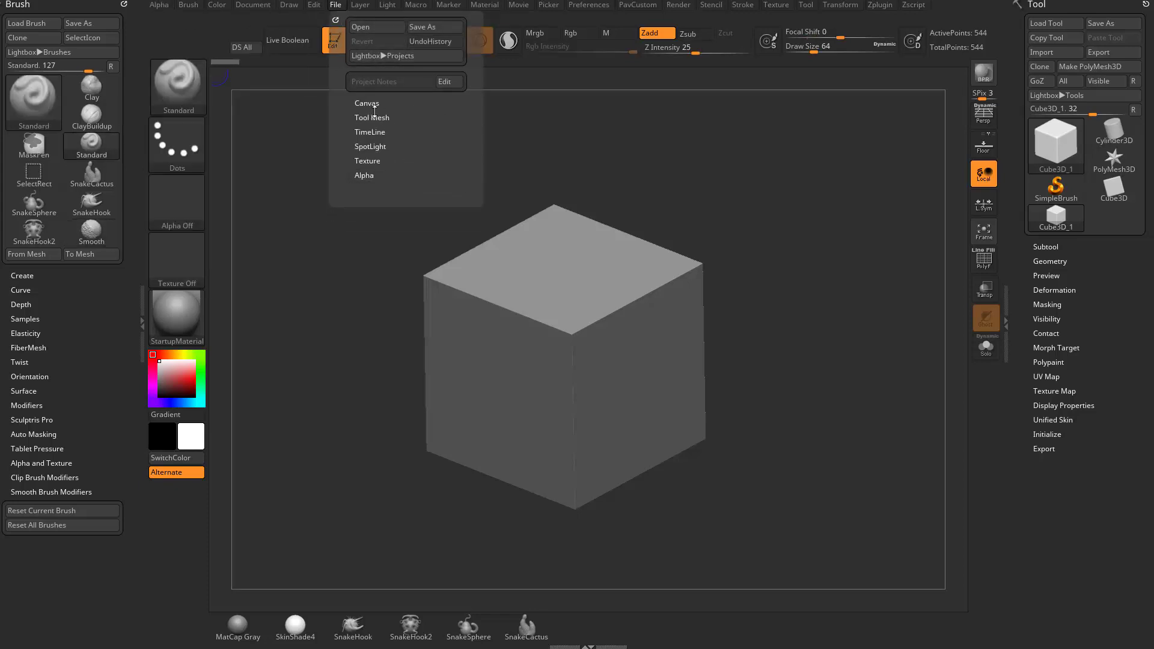
- Review the project save command alongside the Tool Mesh and Canvas sections of the file commands
left_click(374, 117)
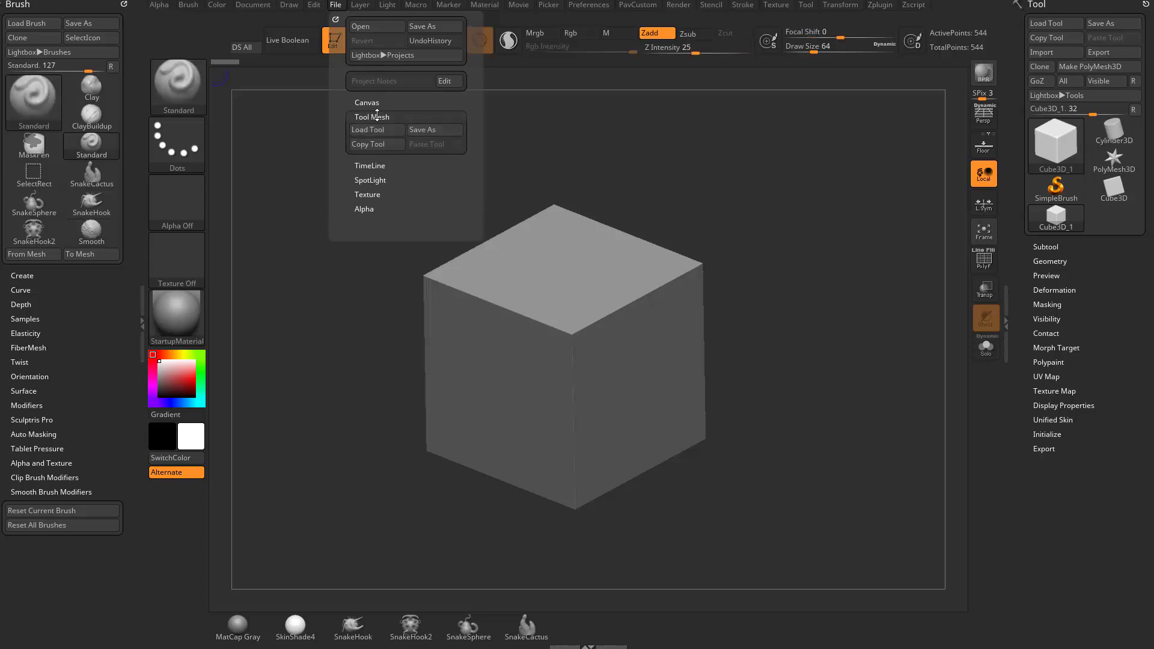
left_click(337, 6)
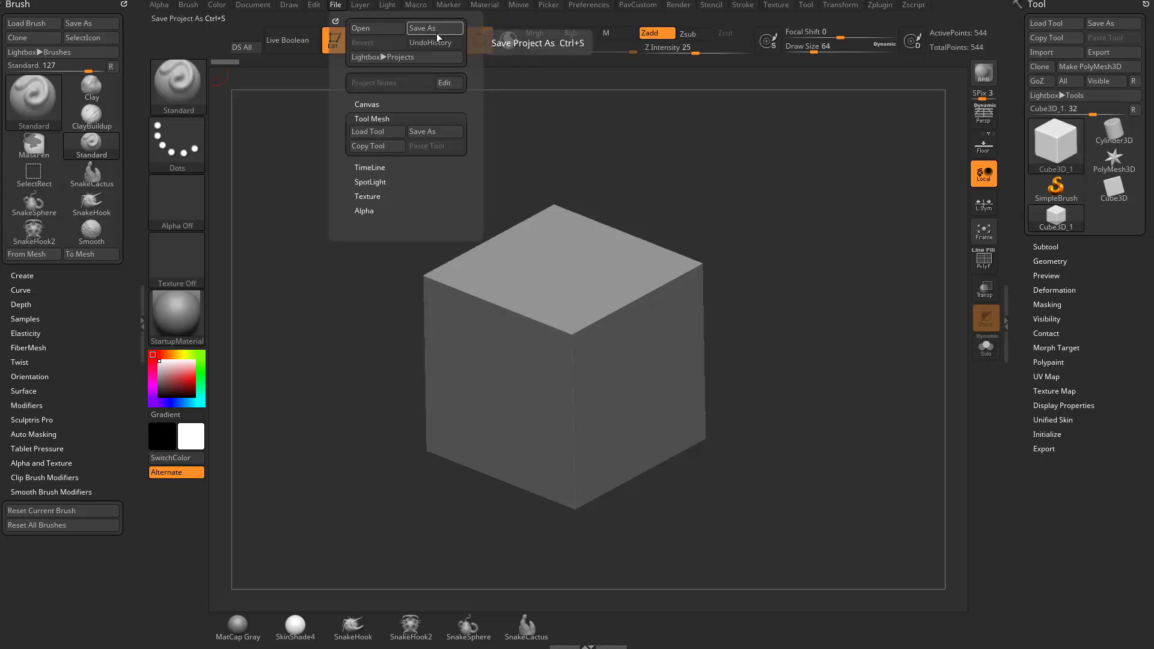
left_click(373, 104)
left_click(372, 152)
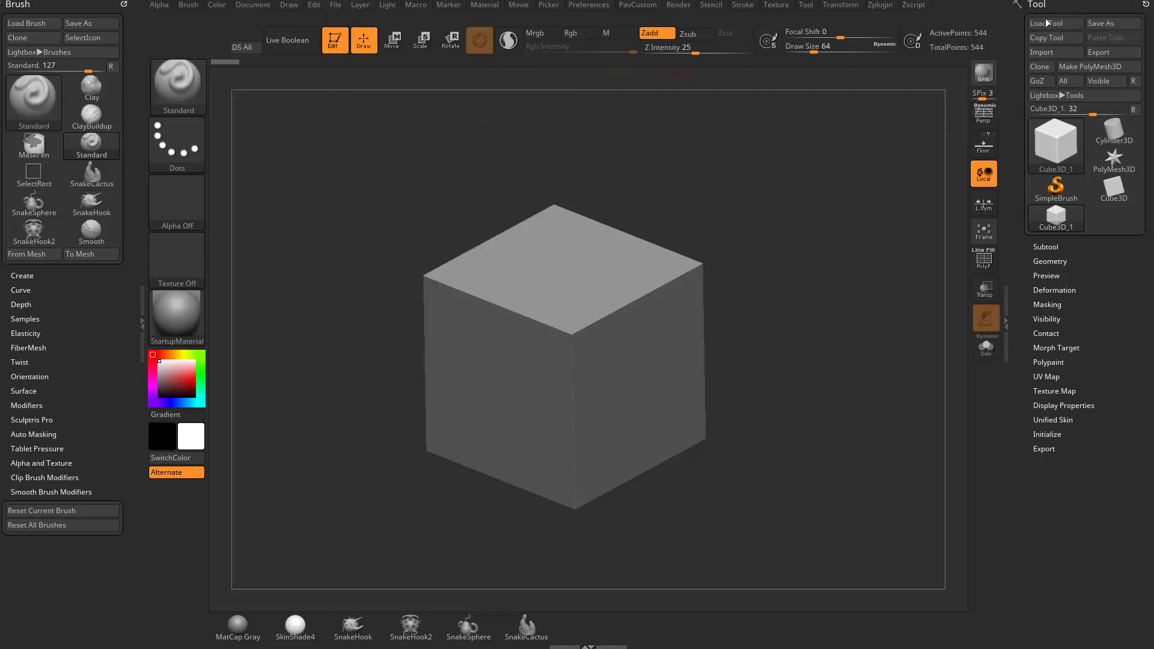
- Set the brush Draw Size to 83 and view the cube from a different angle
left_click_drag(686, 193, 572, 251)
key("s")
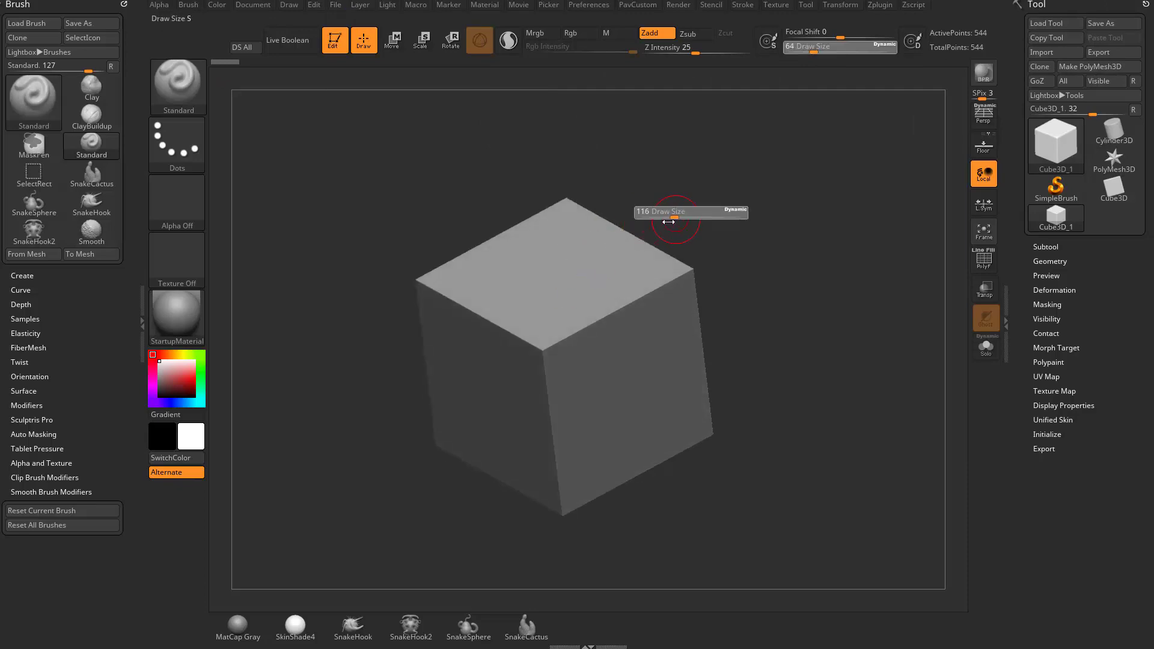
left_click_drag(673, 220, 669, 221)
mouse_move(707, 216)
left_mouse_down("alt")
mouse_move(673, 212)
mouse_move(680, 221)
left_mouse_up("alt")
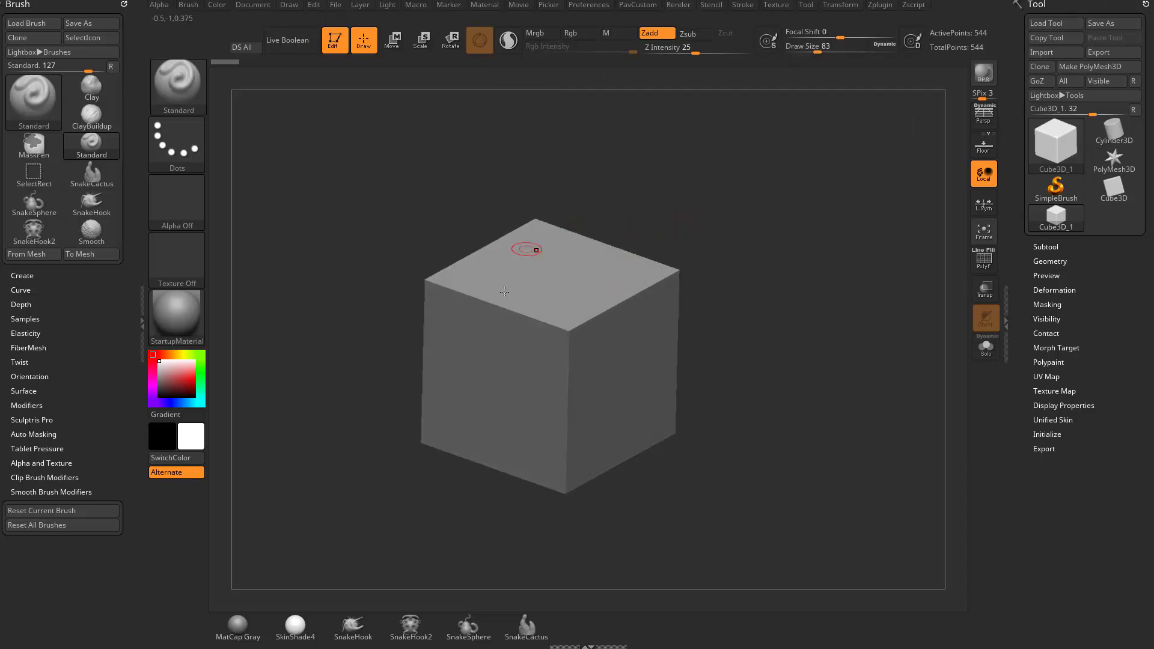
- Cancel a save of the current cube tool and load the GameDemo006.ZTL tool from the GameResDemo folder
left_click(1112, 23)
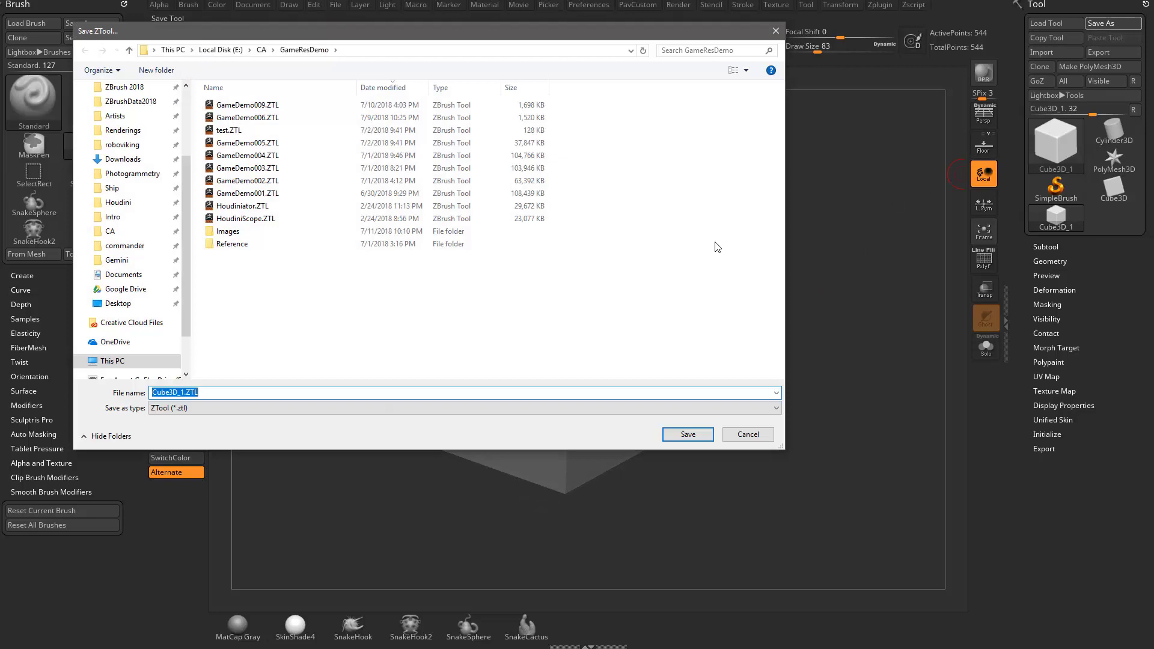
left_click(750, 432)
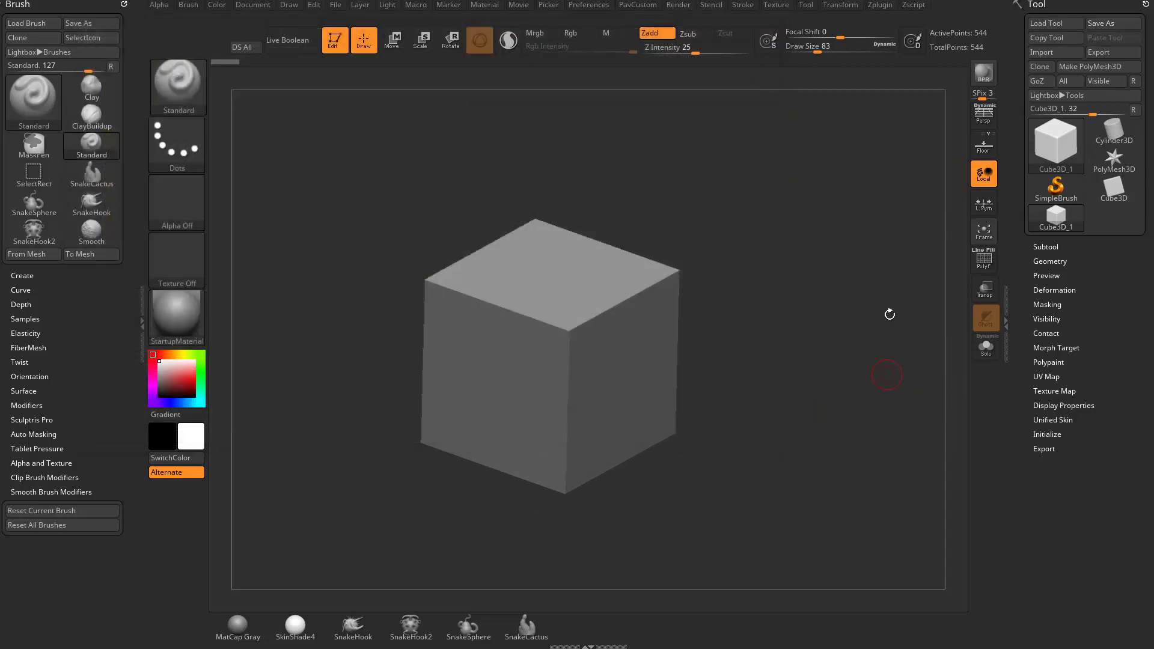
left_click(1046, 24)
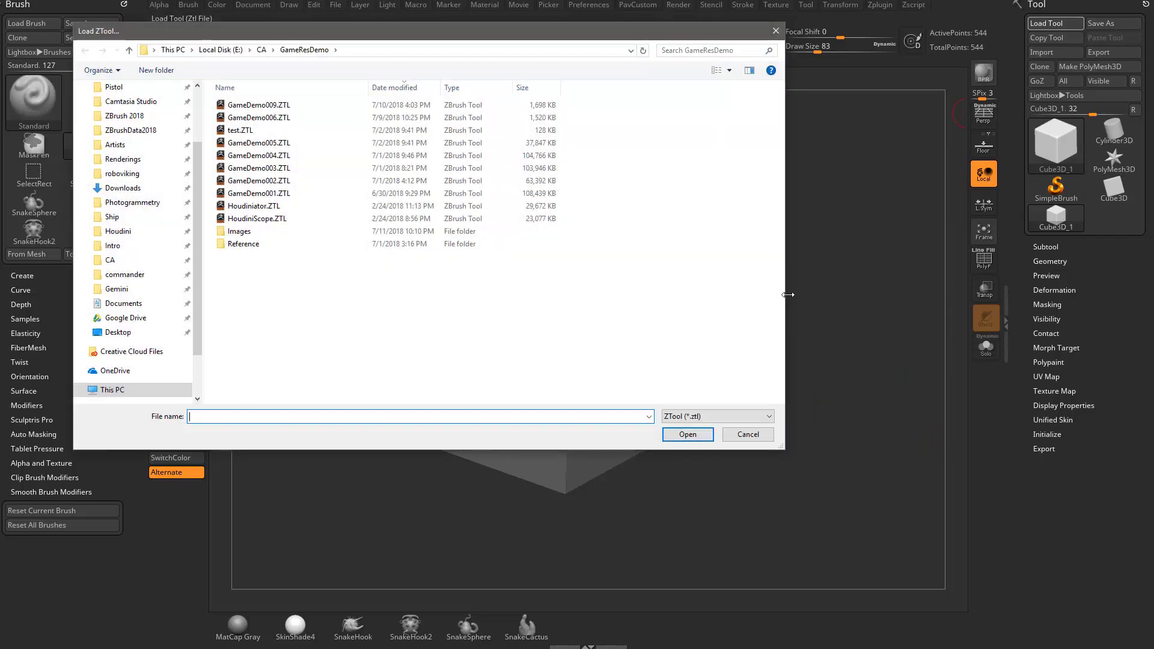
double_click(259, 118)
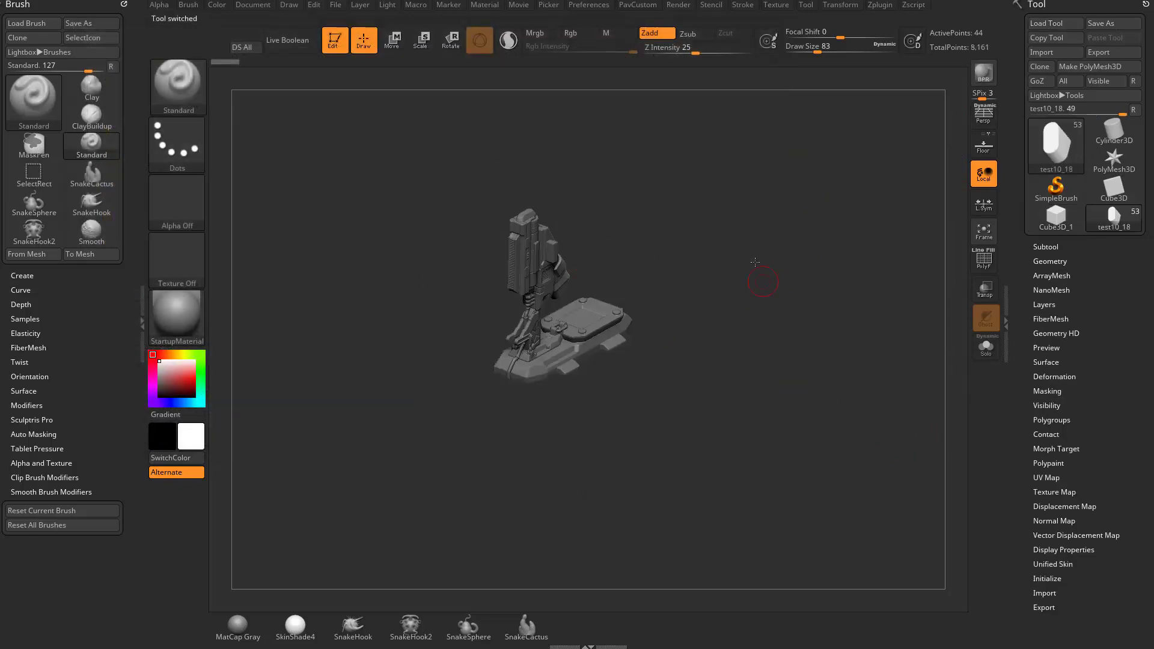
- Expand the loaded test10_18 tool's Subtool list, scroll through its parts and view the model from different angles
left_click_drag(759, 289, 855, 279)
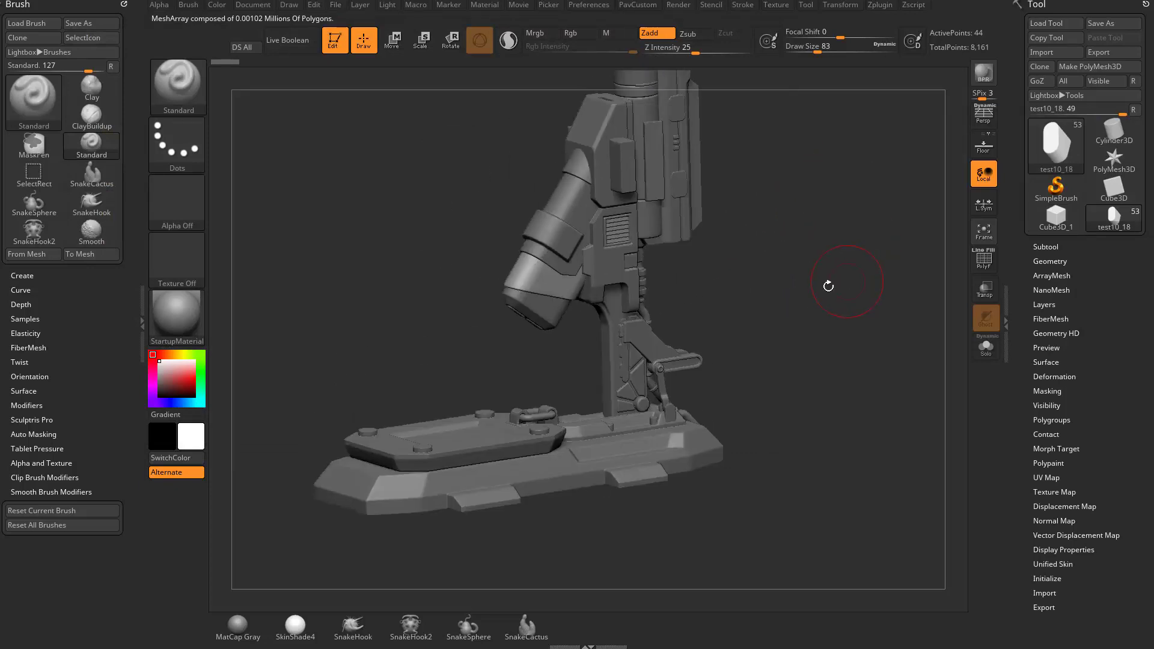
mouse_move(1102, 162)
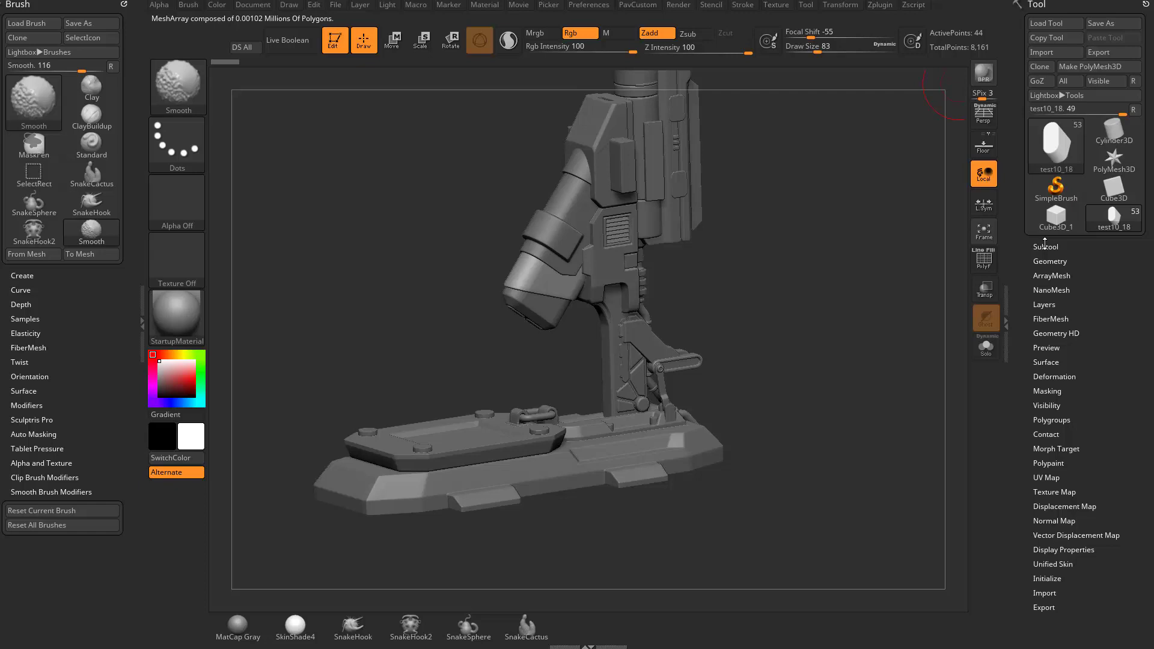
left_click(1046, 247)
left_click_drag(1032, 397, 1032, 268)
left_click_drag(838, 291, 658, 220)
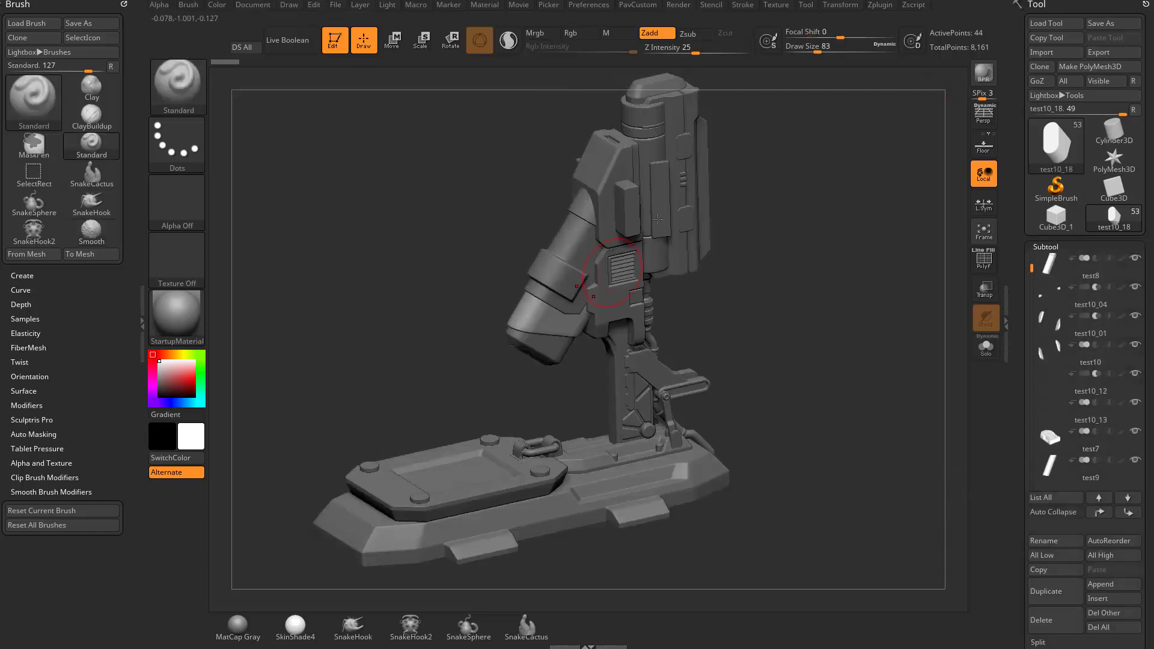
- Preview the test10_18 model with Live Boolean, switch the preview off again and view the model from another angle
left_click_drag(825, 335, 851, 300)
left_click(291, 44)
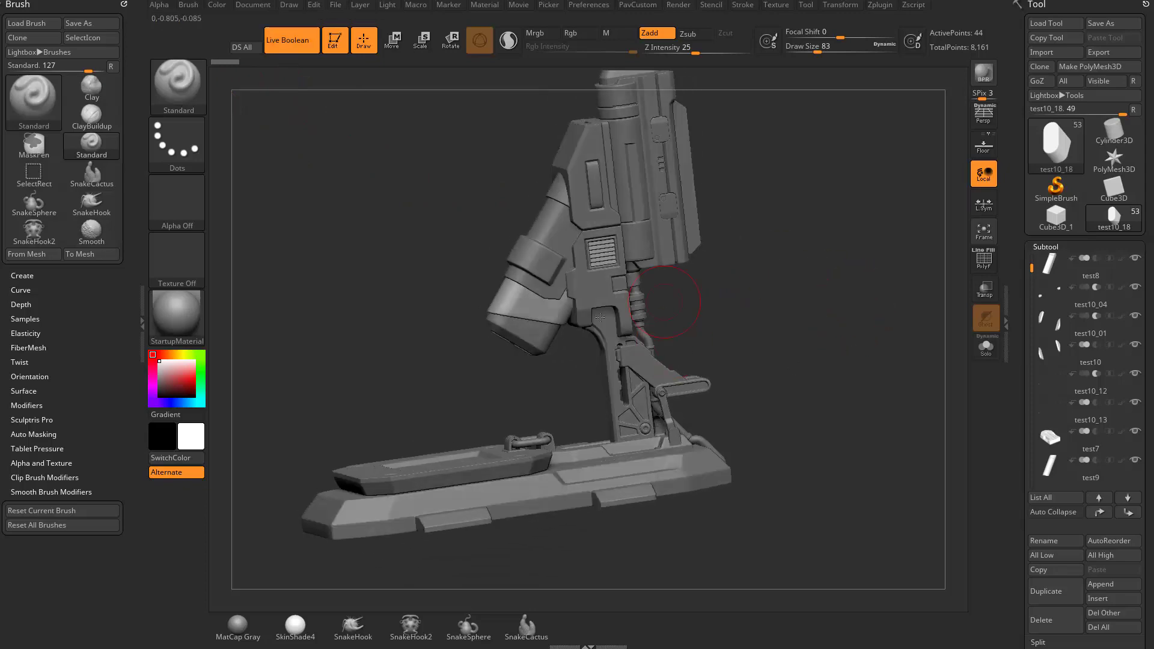
left_click(291, 44)
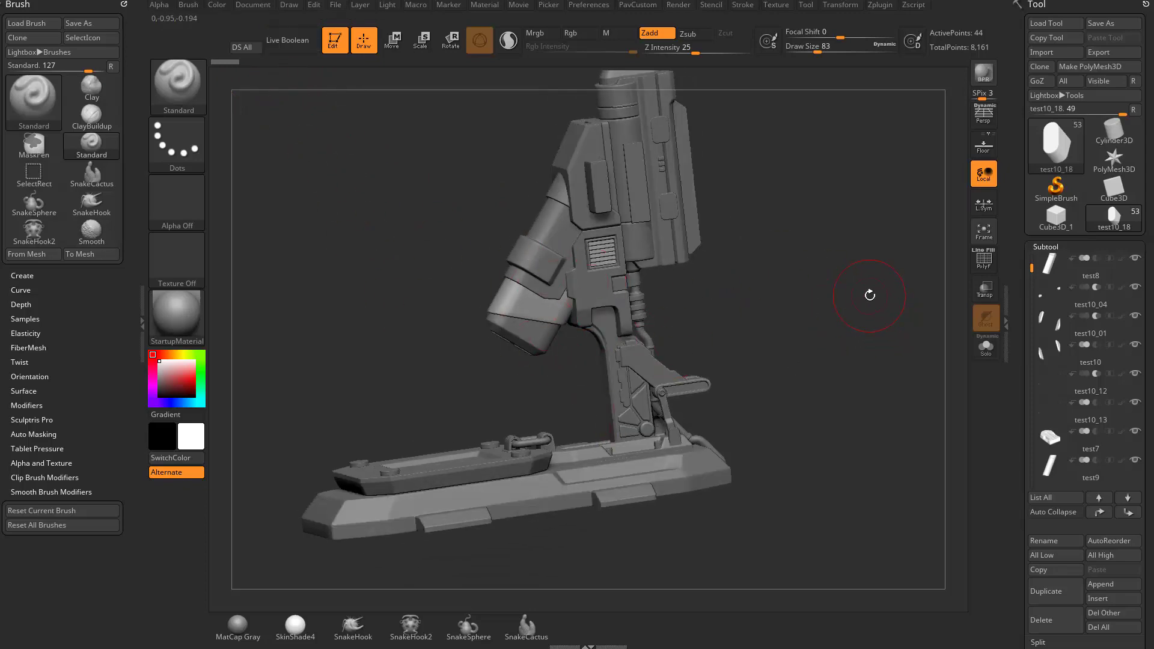
left_click_drag(870, 295, 889, 257)
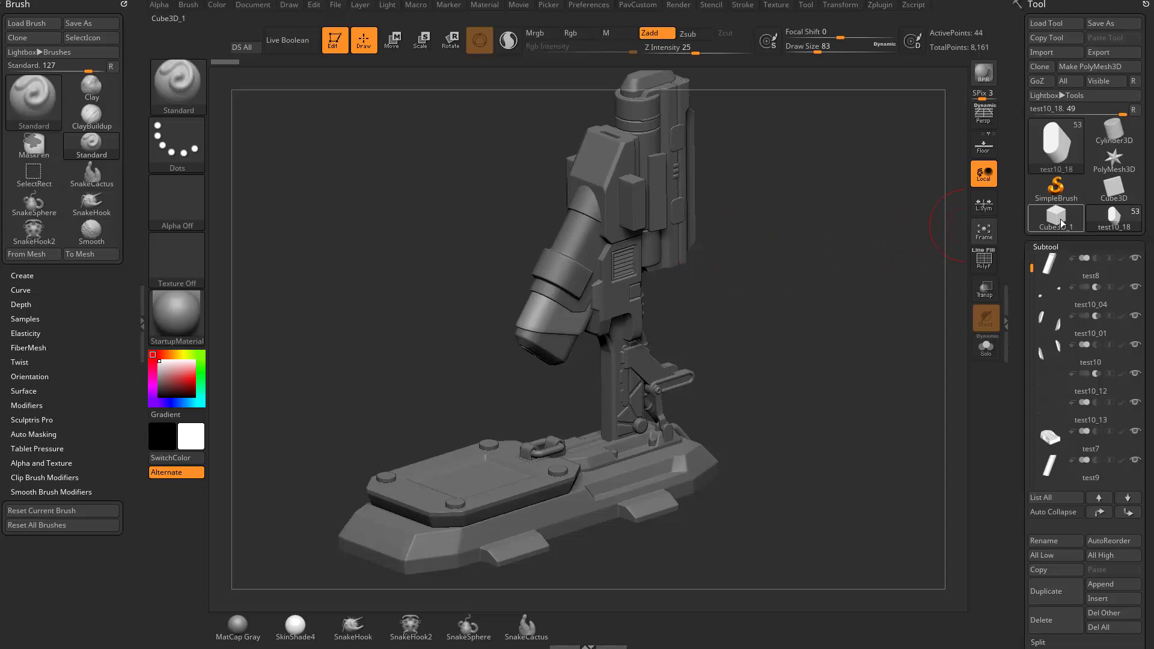
- Switch to the Cube3D_1 tool, frame it on the canvas and view it from another angle
left_click(1102, 199)
key("f")
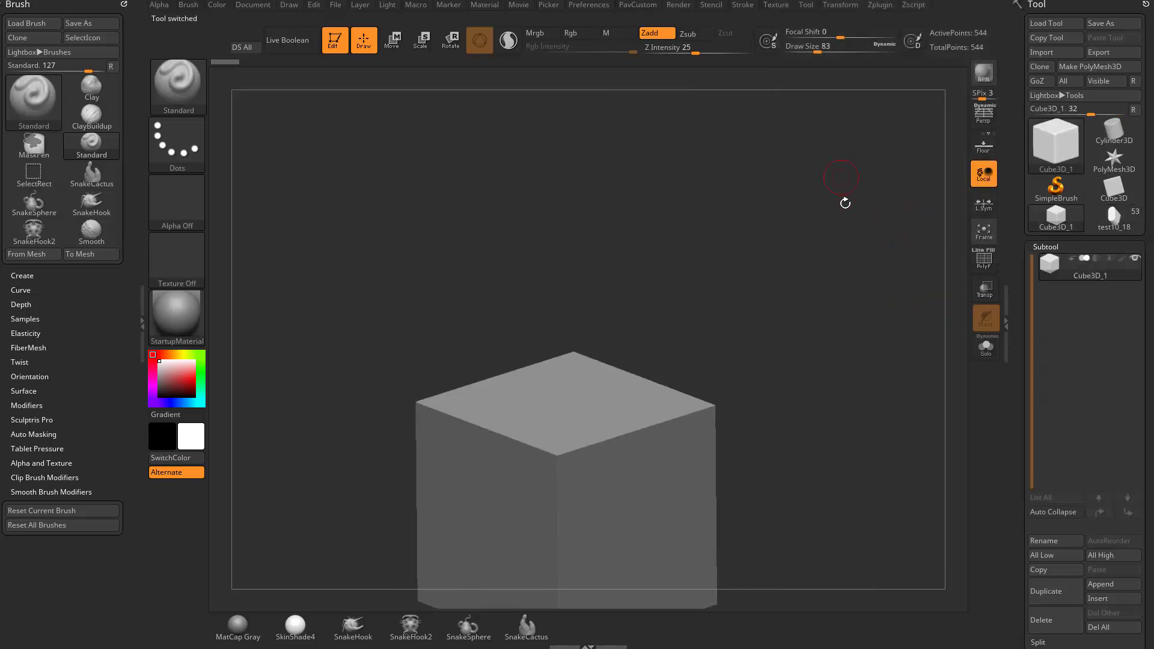
left_click_drag(857, 229, 856, 235)
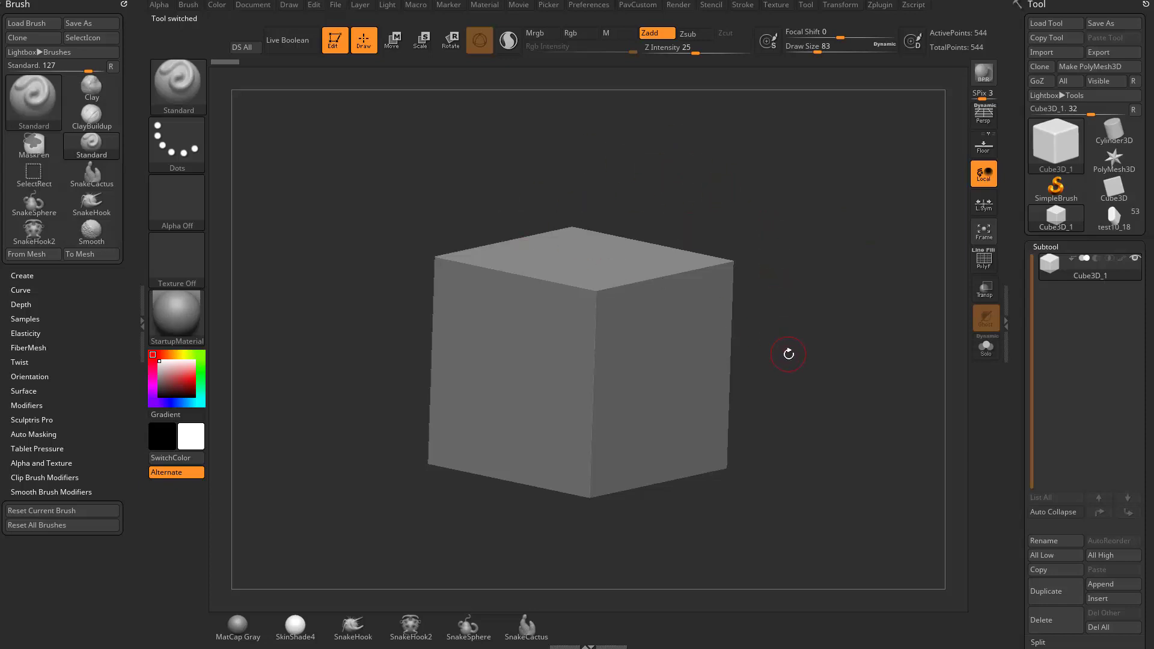
mouse_move(1063, 201)
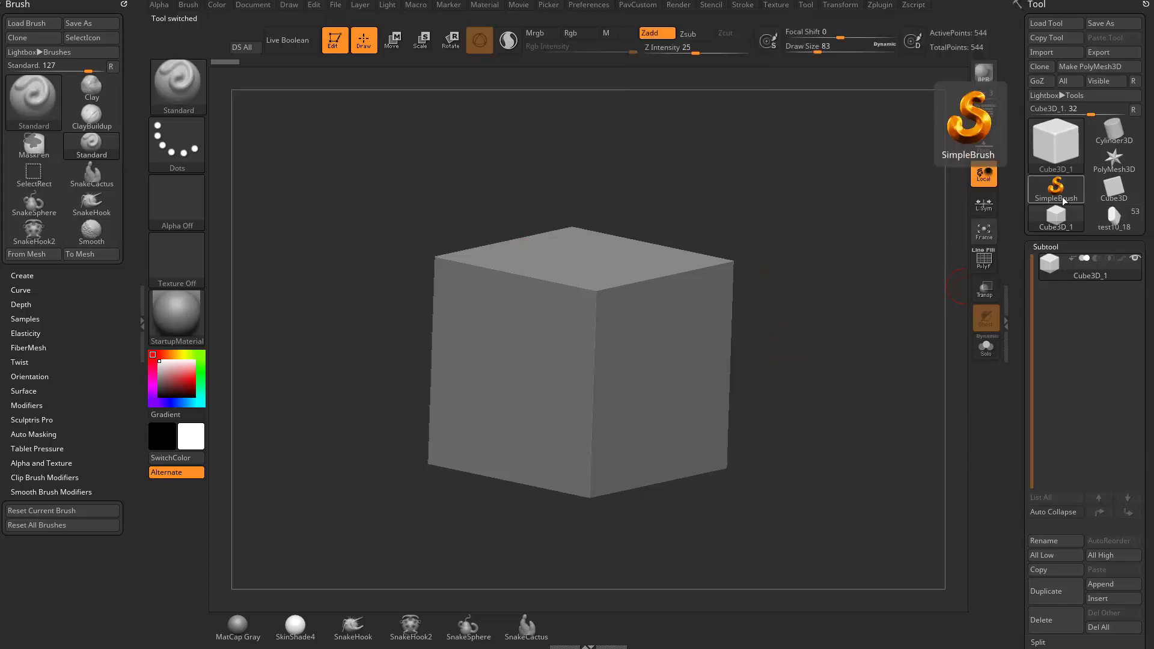
left_click_drag(908, 224, 856, 231)
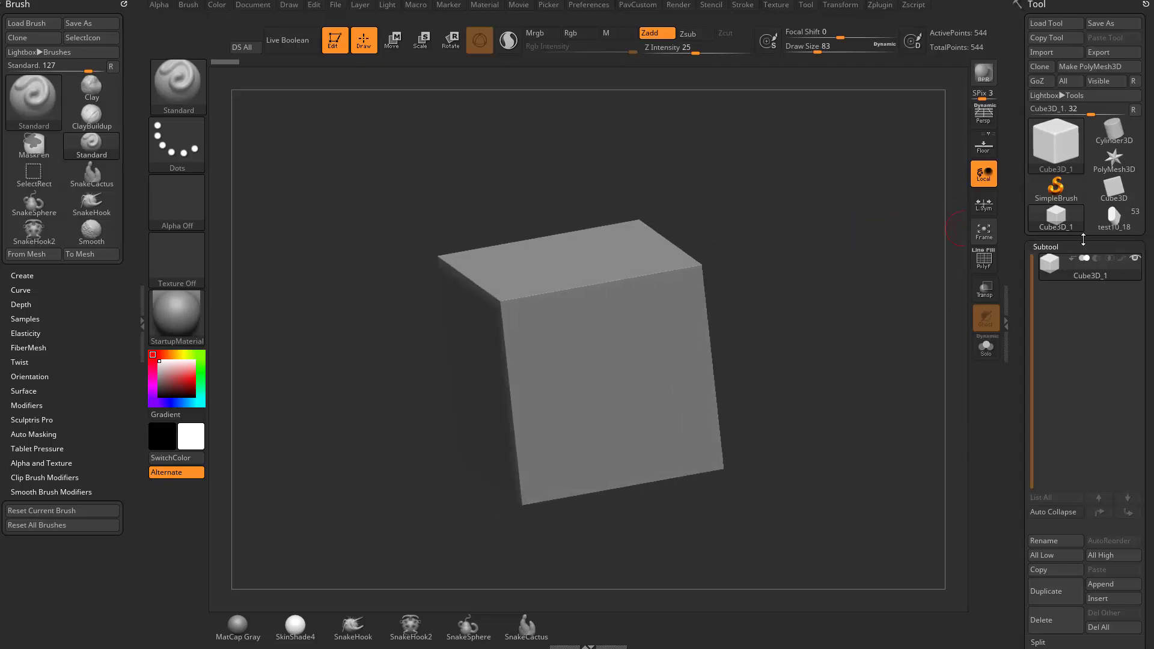
- Switch back to the test10_18 tool, view it from several angles and review the Tool Mesh section of the file commands
left_click(1114, 216)
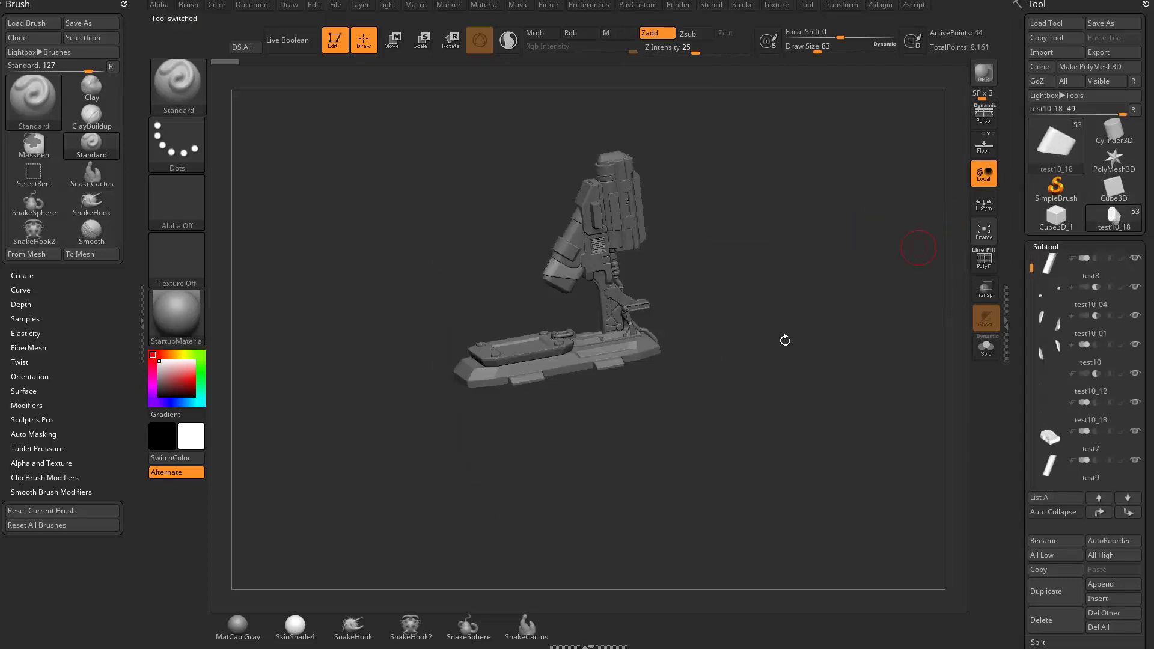
left_click_drag(779, 346, 842, 402)
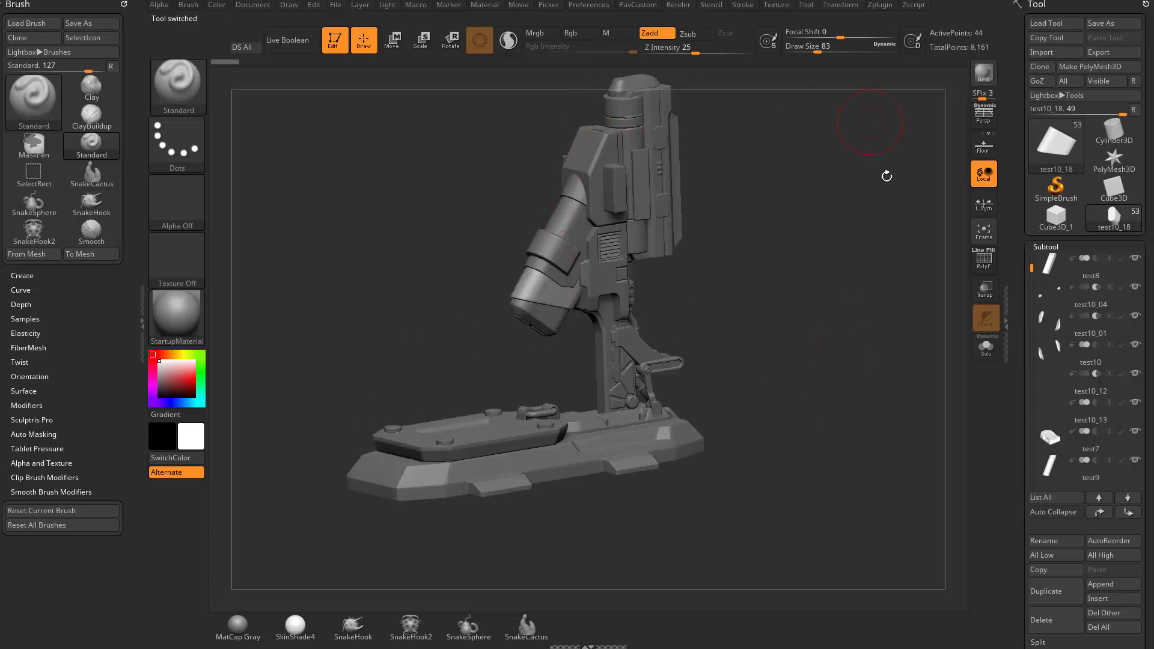
mouse_move(1063, 170)
mouse_move(828, 302)
left_mouse_down()
mouse_move(839, 302)
mouse_move(843, 335)
mouse_move(830, 336)
left_mouse_up()
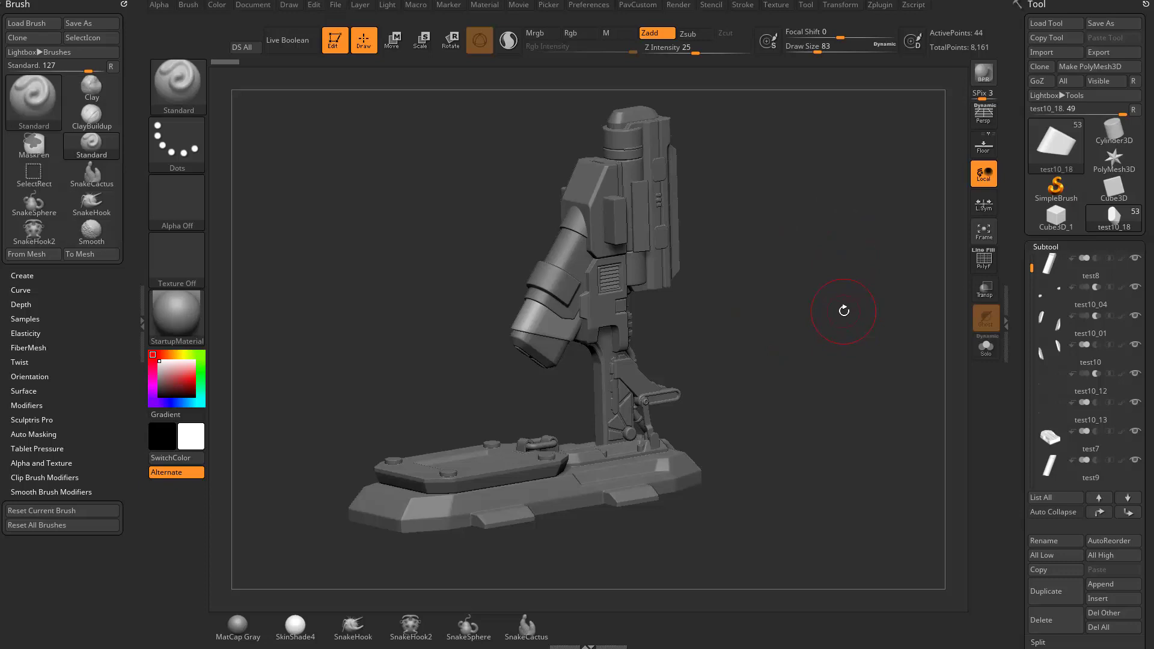
left_click_drag(821, 286, 401, 141)
left_click_drag(814, 236, 852, 276, "alt")
mouse_move(336, 8)
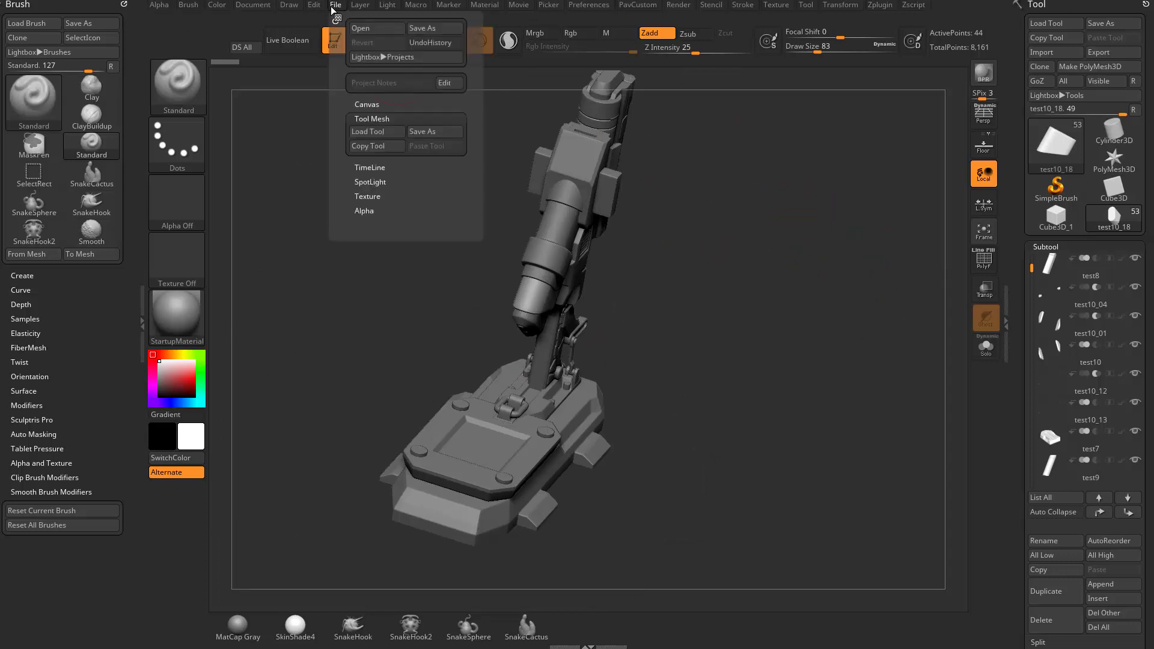
- Inspect the test10_18 model from several sides, then switch to the Cube3D_1 tool and back
left_click_drag(665, 212, 771, 323)
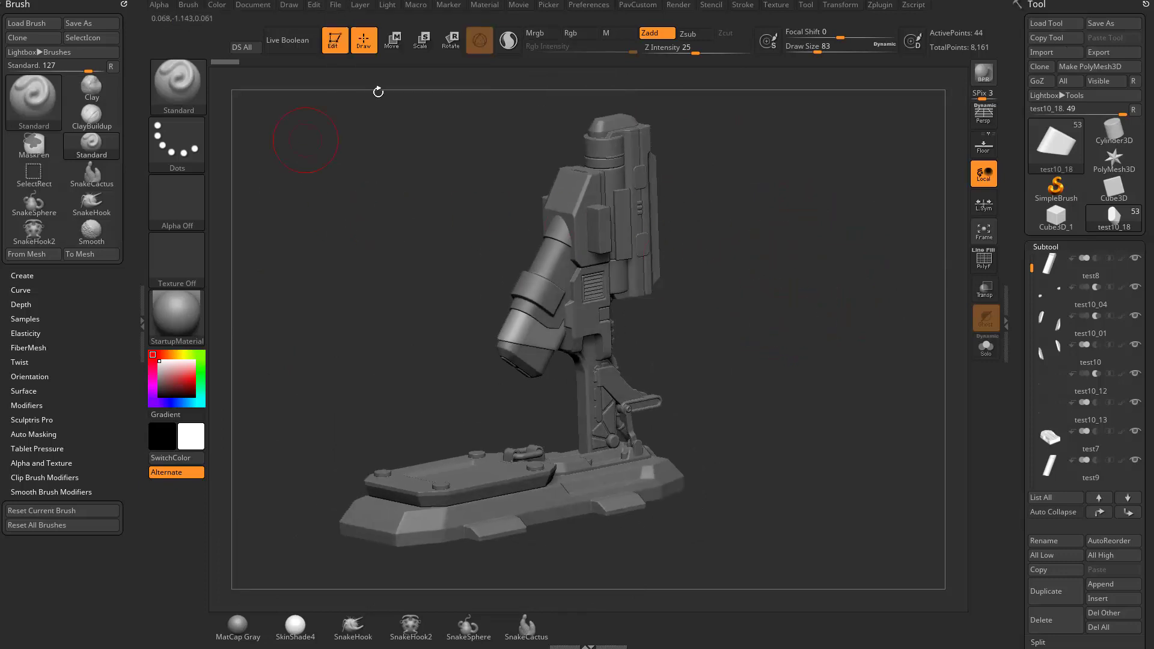
left_click_drag(783, 307, 805, 325)
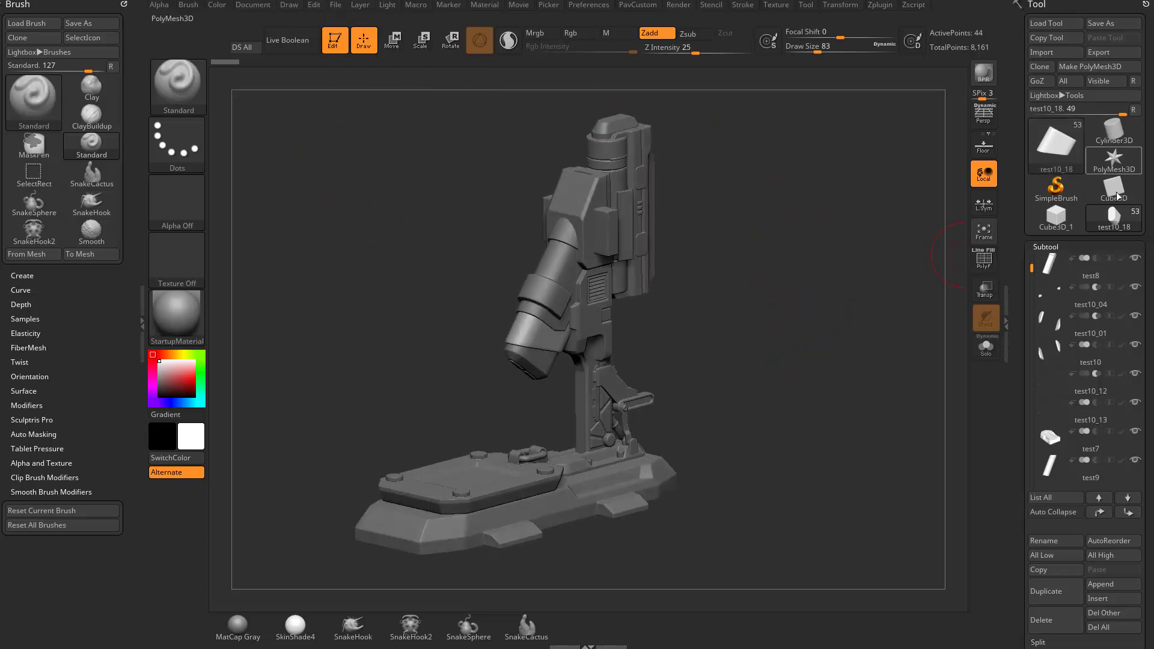
left_click_drag(806, 253, 614, 334)
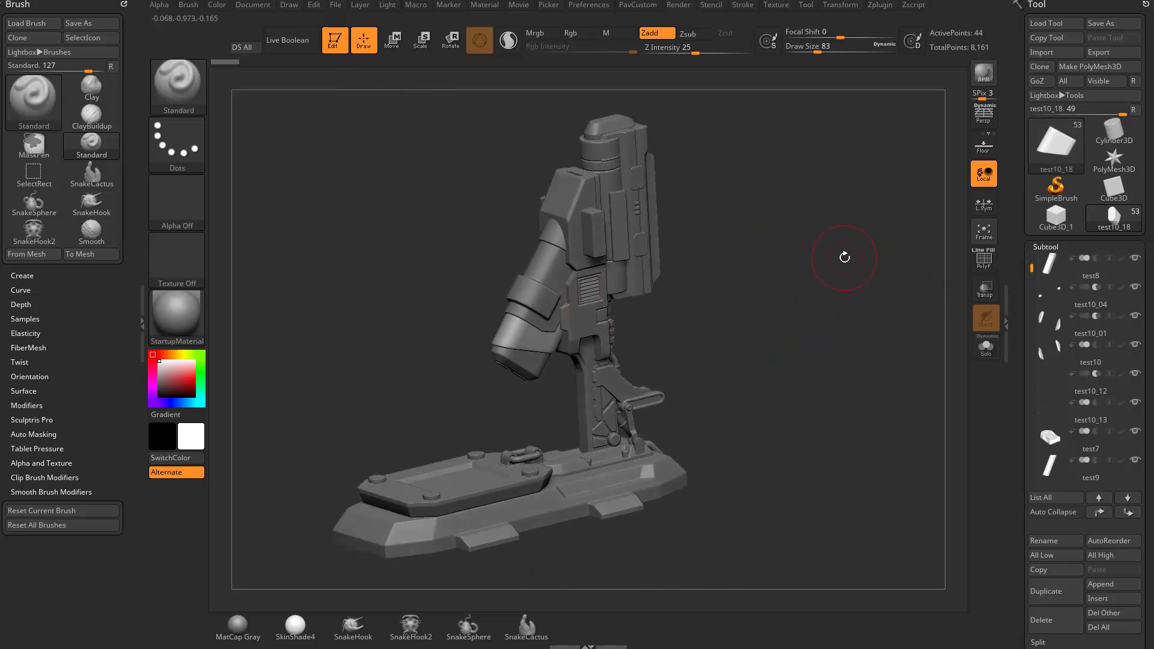
left_click_drag(801, 301, 706, 315)
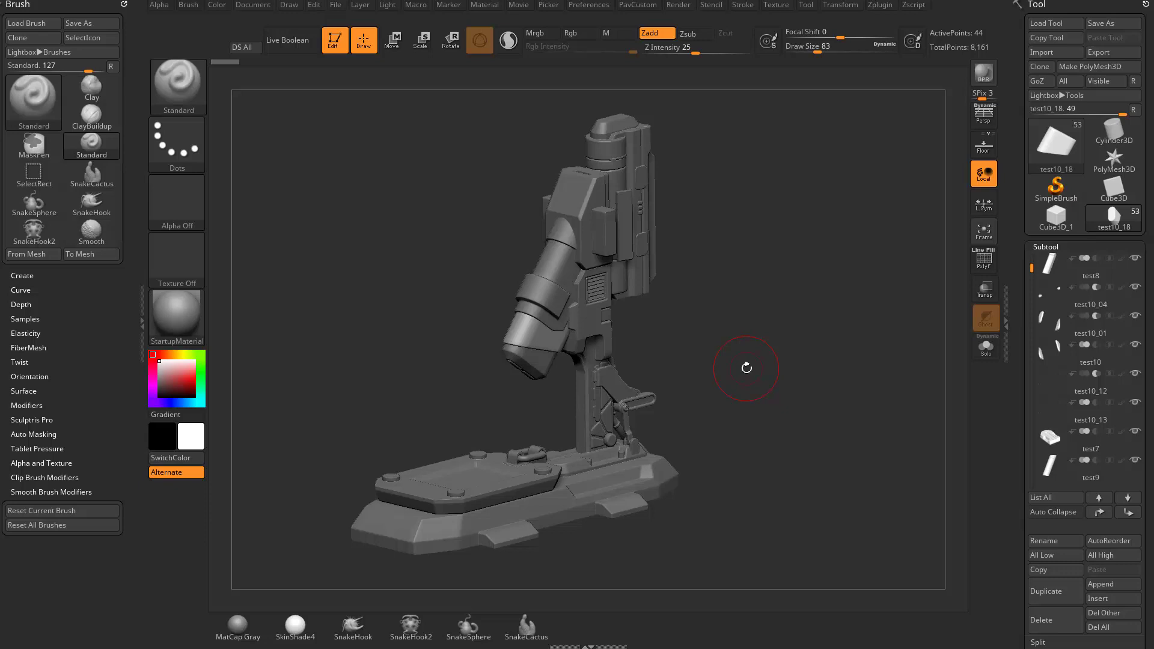
left_click(1059, 219)
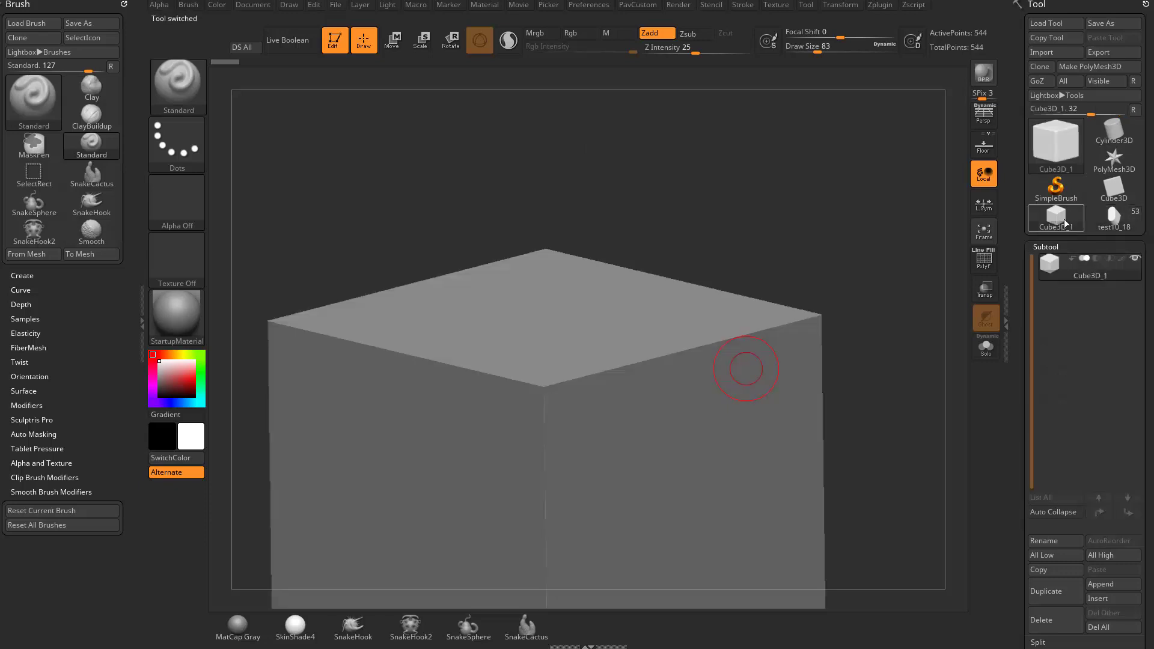
left_click(1114, 218)
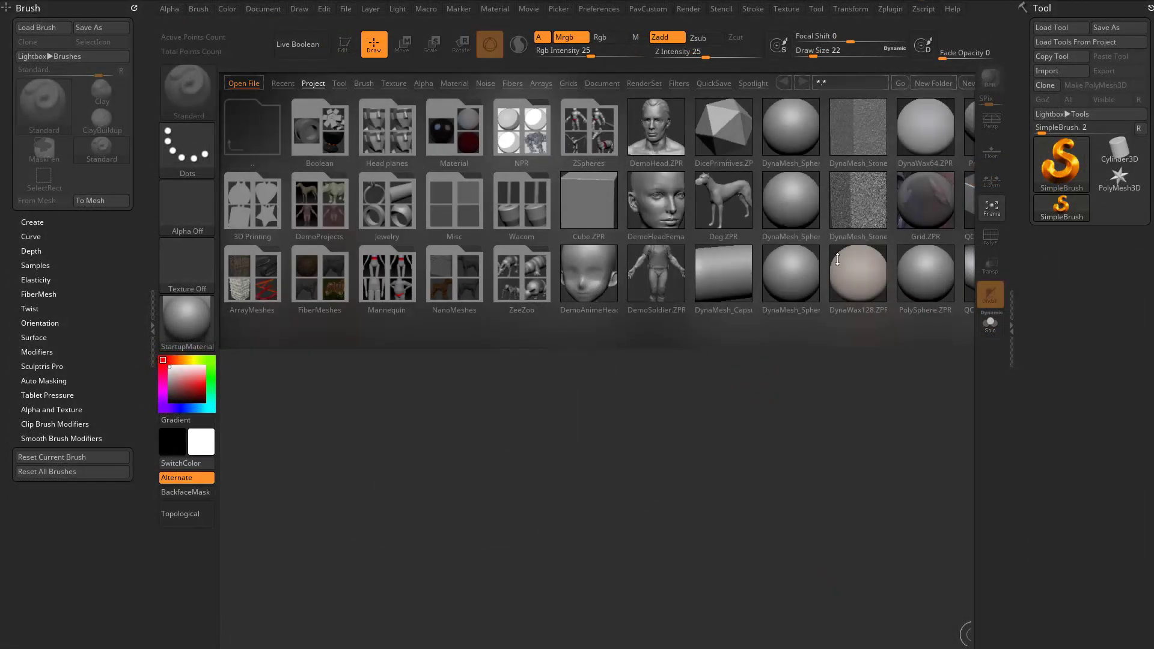
- Load DemoSoldier.ZTL from the LightBox tools and view the figure at an angle
left_click(339, 84)
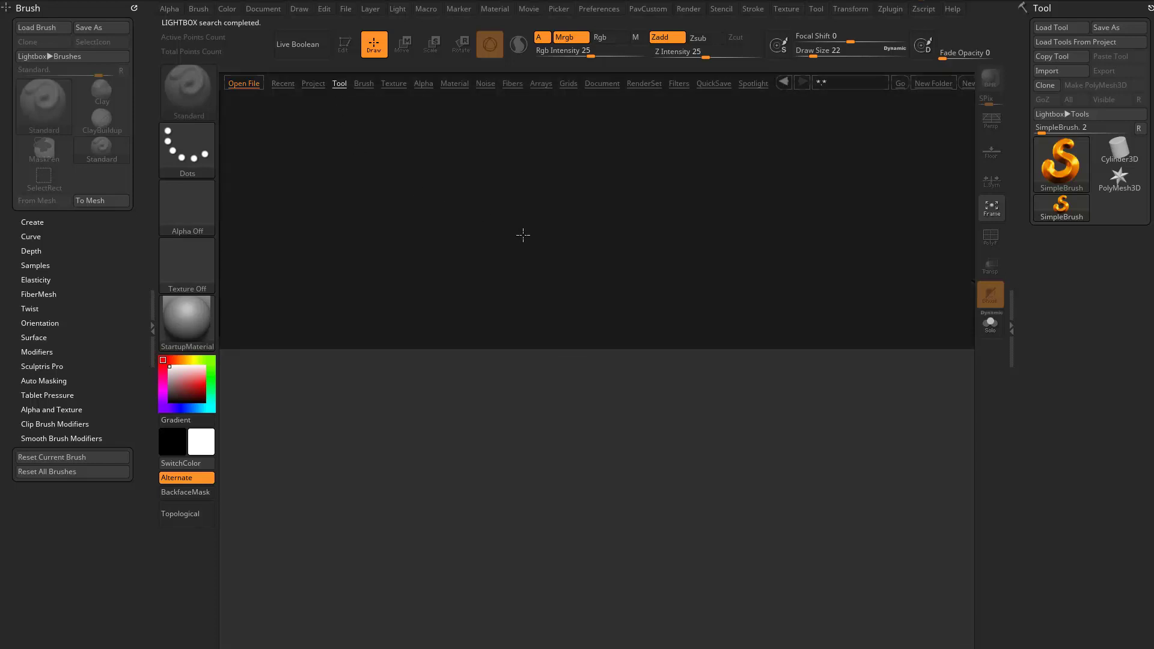
key("comma")
key("comma")
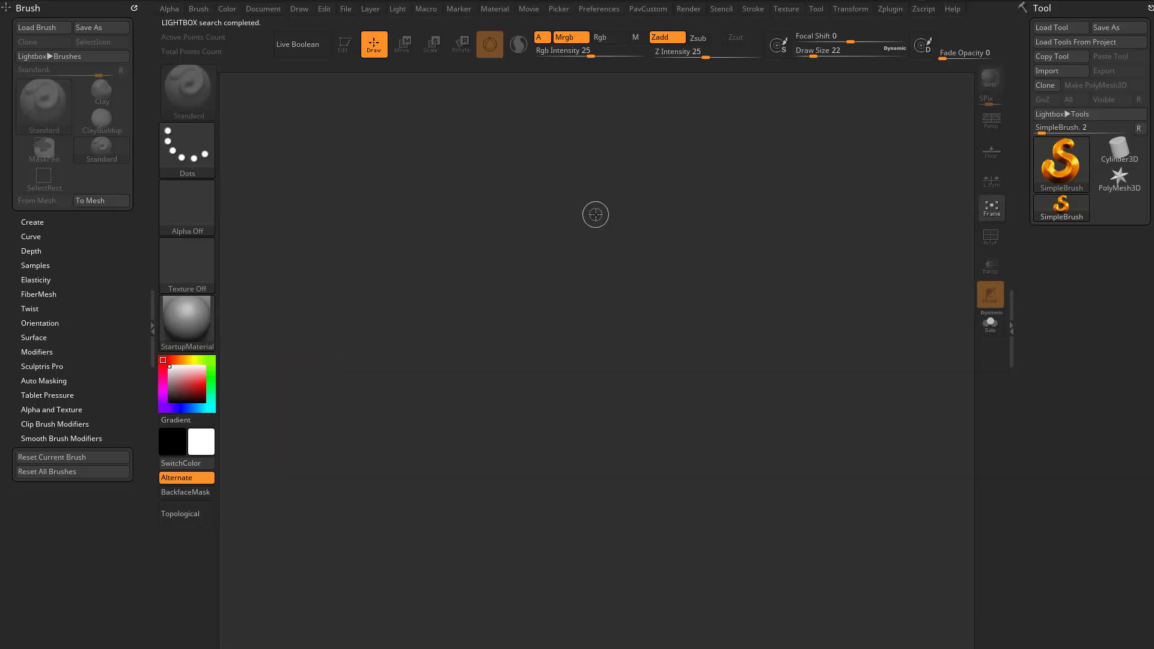
left_click(394, 200)
double_click(394, 201)
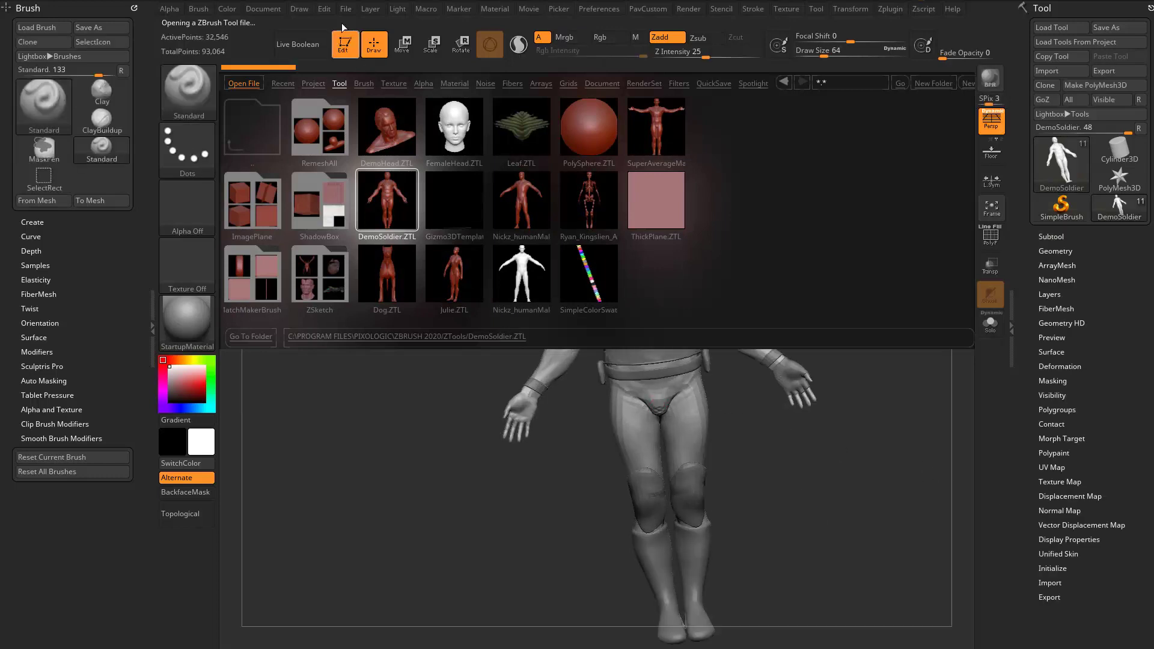
left_click_drag(917, 318, 858, 275, "alt")
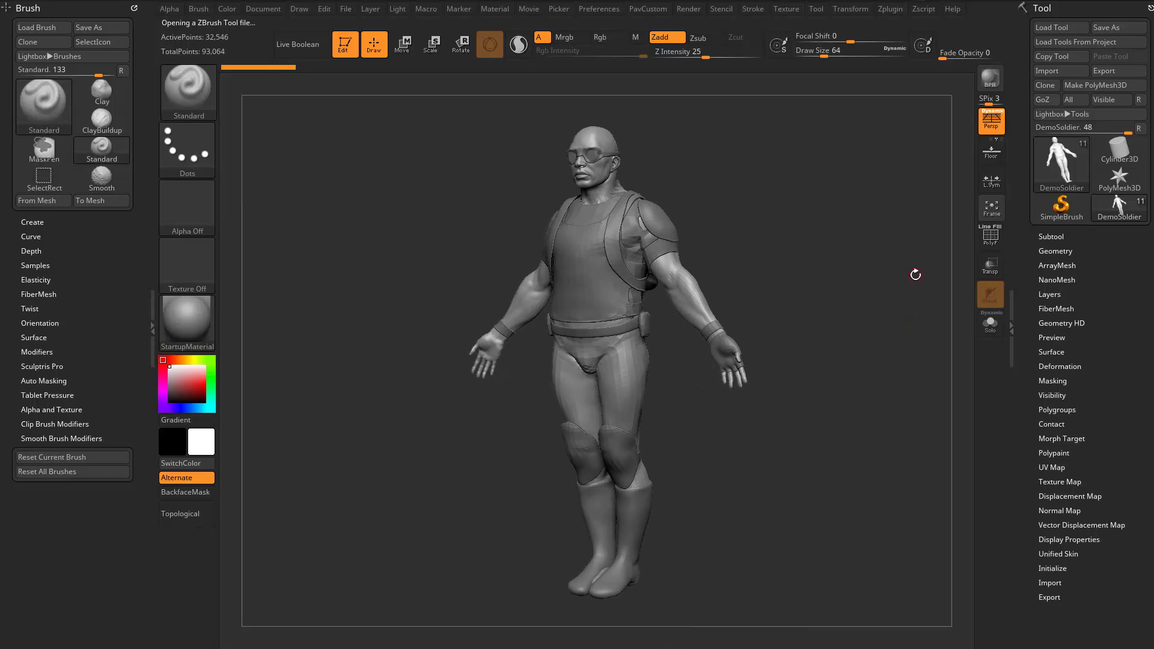
- Load Dog.ZTL from the LightBox tools and alternate between the DemoSoldier and Dog tools, ending on the Dog
key("comma")
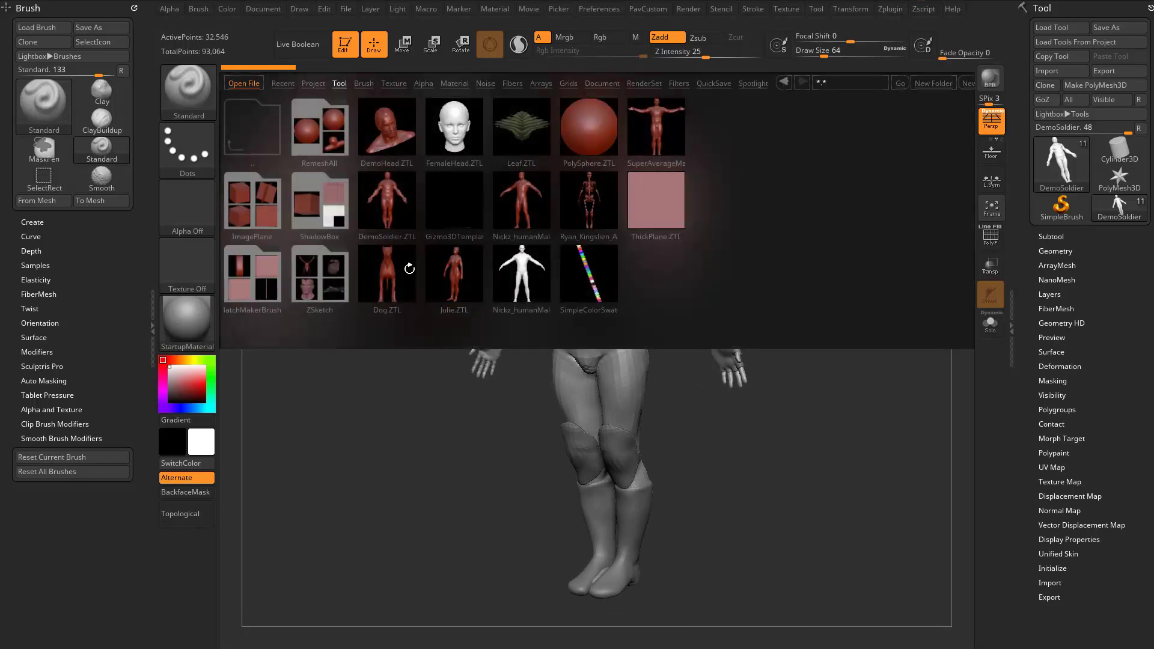
double_click(409, 269)
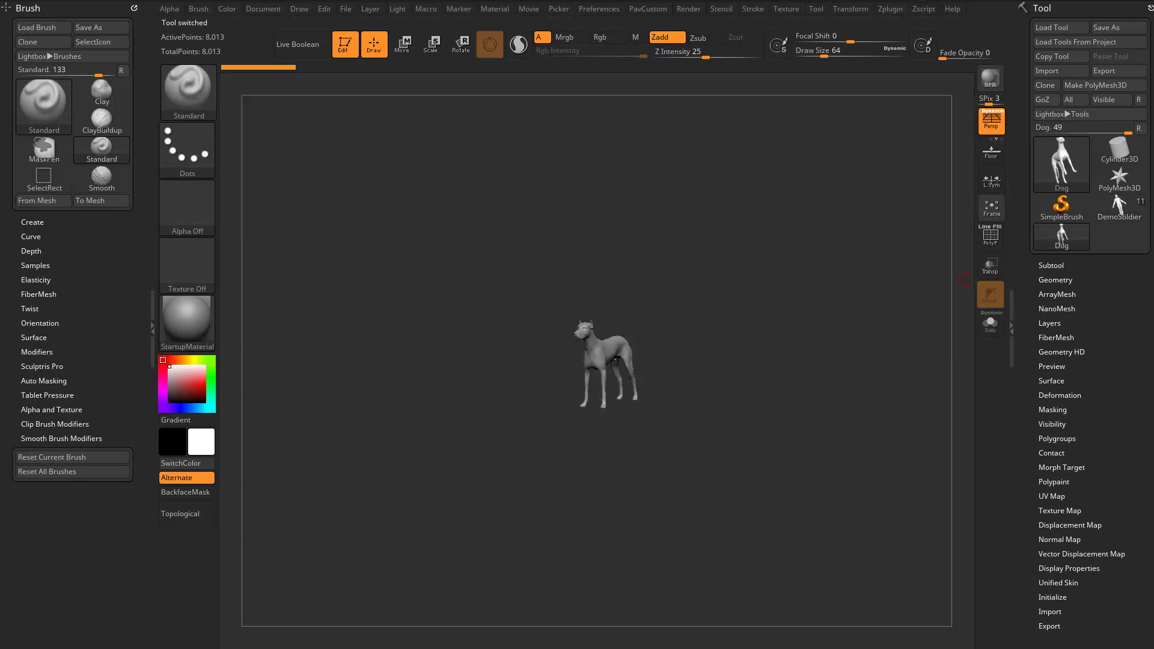
left_click(1119, 215)
left_click(1109, 218)
mouse_move(842, 210)
left_mouse_down()
mouse_move(900, 211)
mouse_move(864, 214)
left_mouse_up()
left_click(1067, 236)
- Load PolySphere.ZTL from the ZTools folder and alternate between the Dog, DemoSoldier and PolySphere tools, ending on the Dog
left_click(1053, 27)
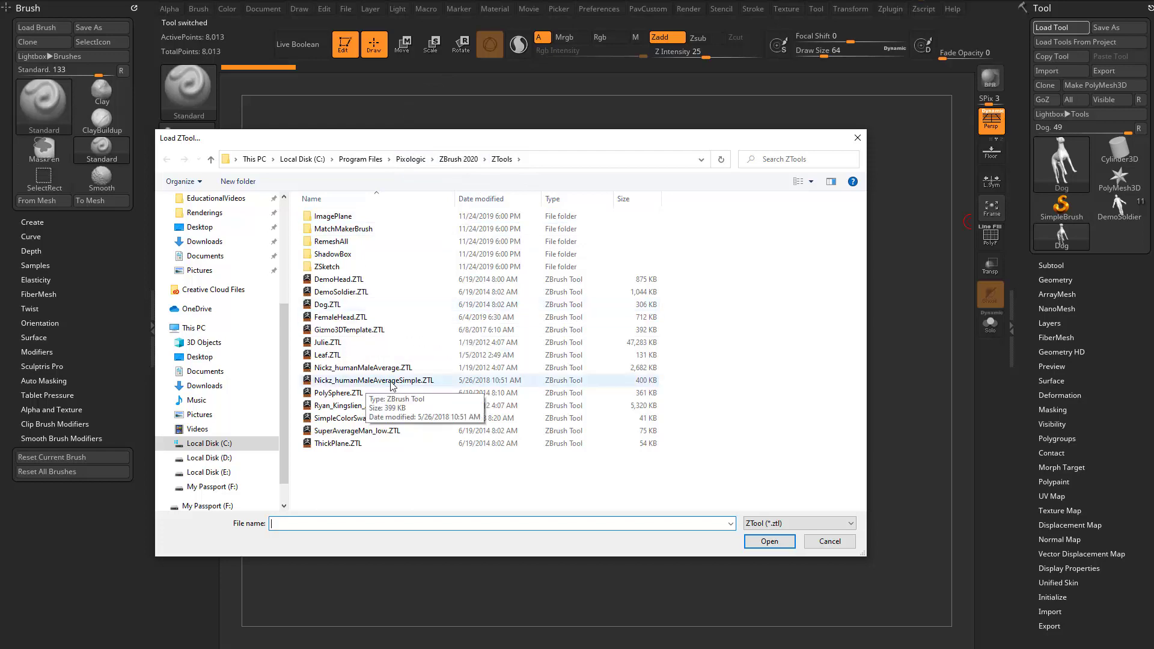
double_click(338, 393)
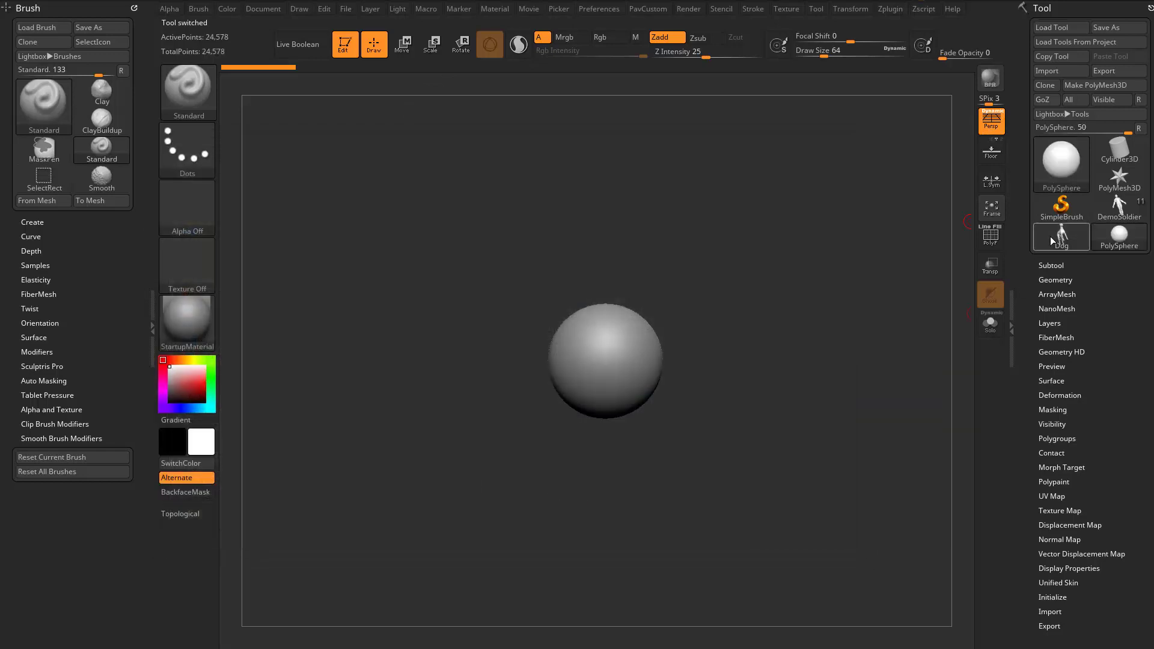
left_click(1052, 240)
left_click(1100, 219)
left_click(1060, 236)
left_click(1105, 238)
right_click_drag(732, 284, 784, 337, "ctrl")
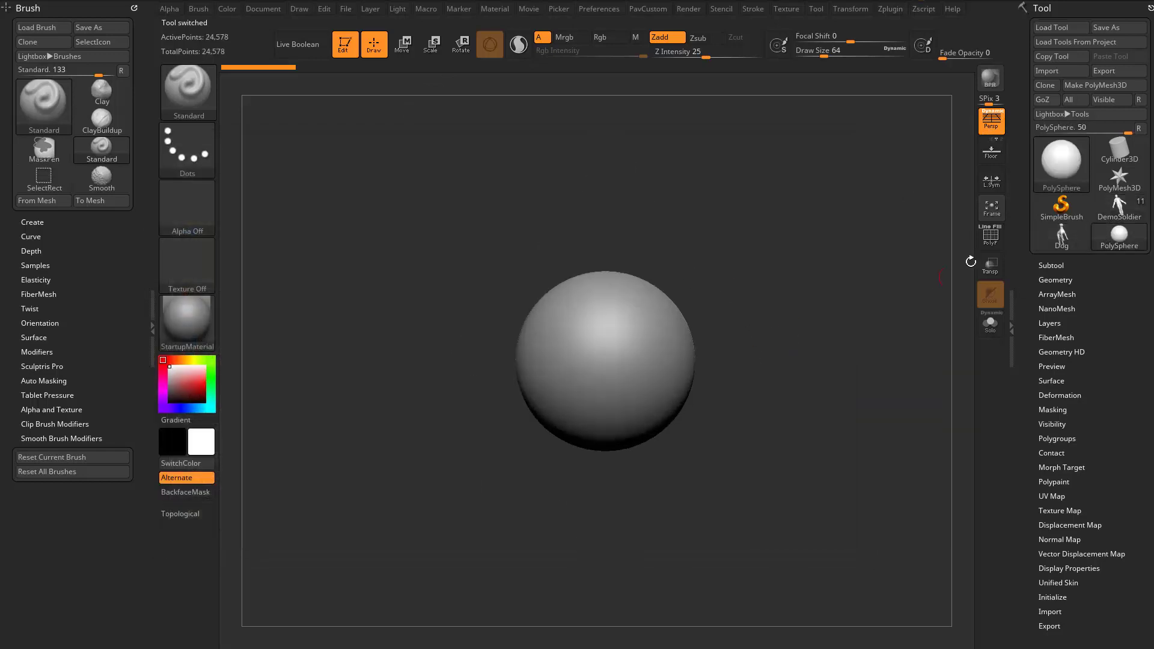
left_click(1061, 236)
left_click_drag(891, 271, 817, 307)
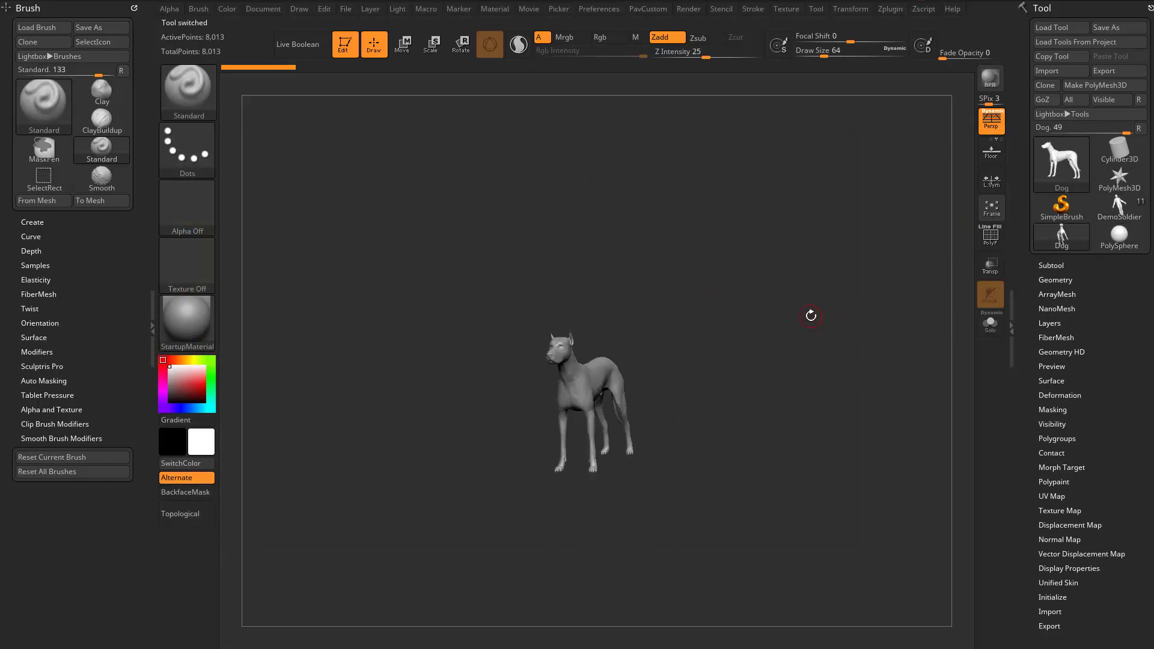
- Open the DemoAnimeHead.ZPR project from LightBox without saving the current project's changes, frame the head and view it at an angle
key("comma")
left_click(316, 85)
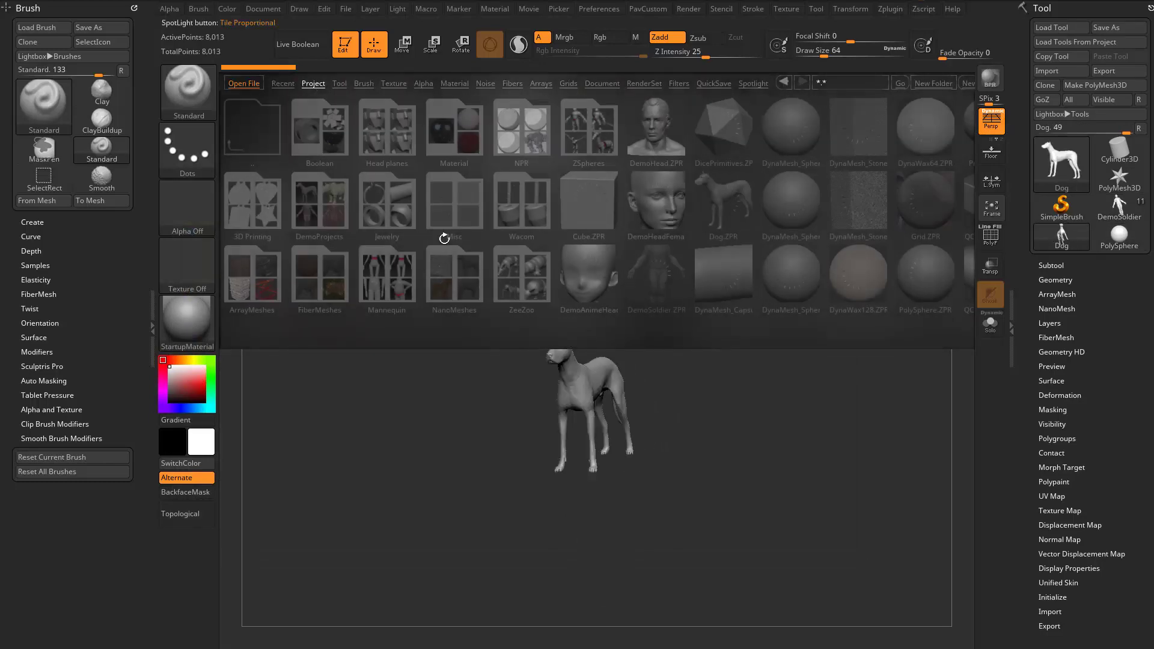
double_click(587, 278)
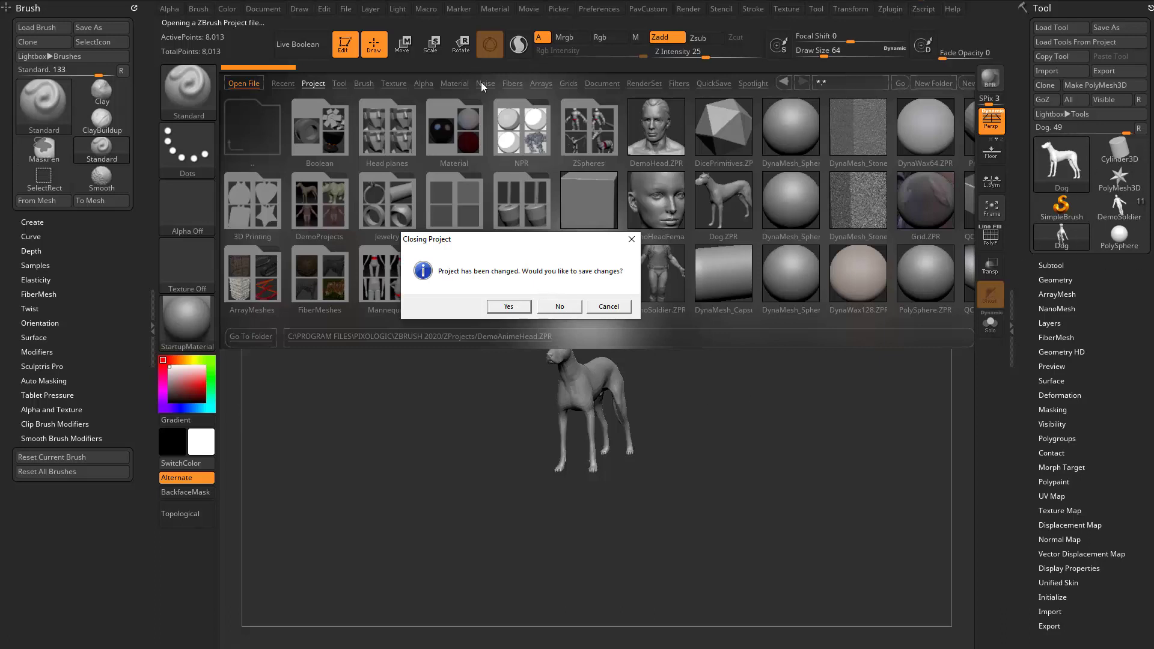
left_click(553, 306)
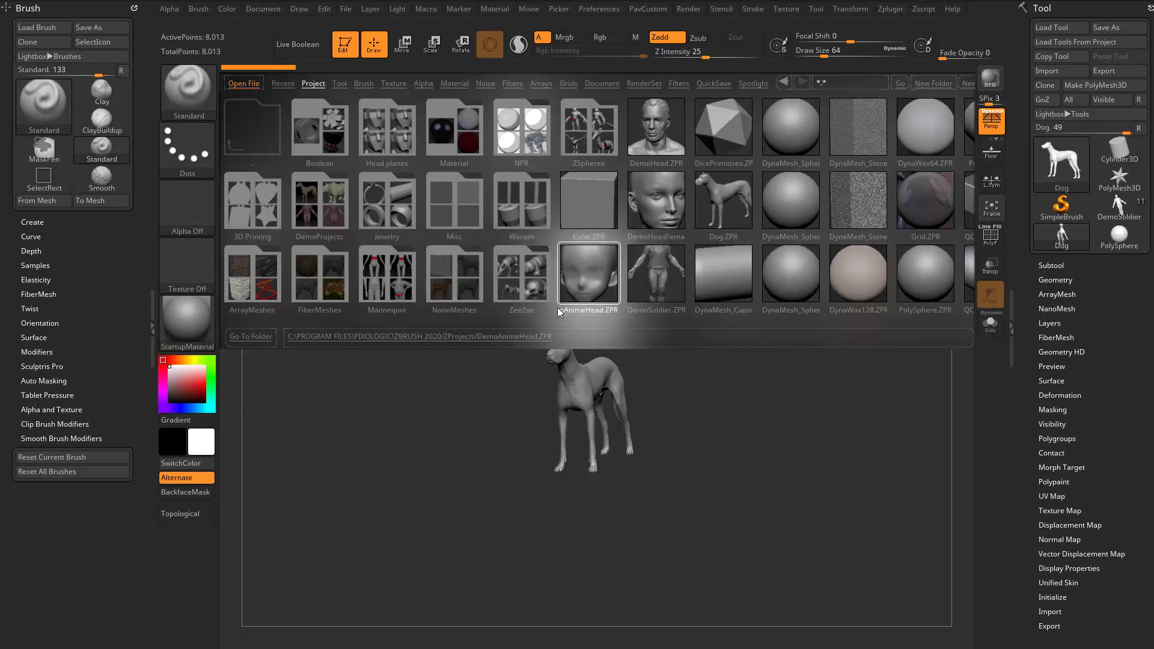
key("f")
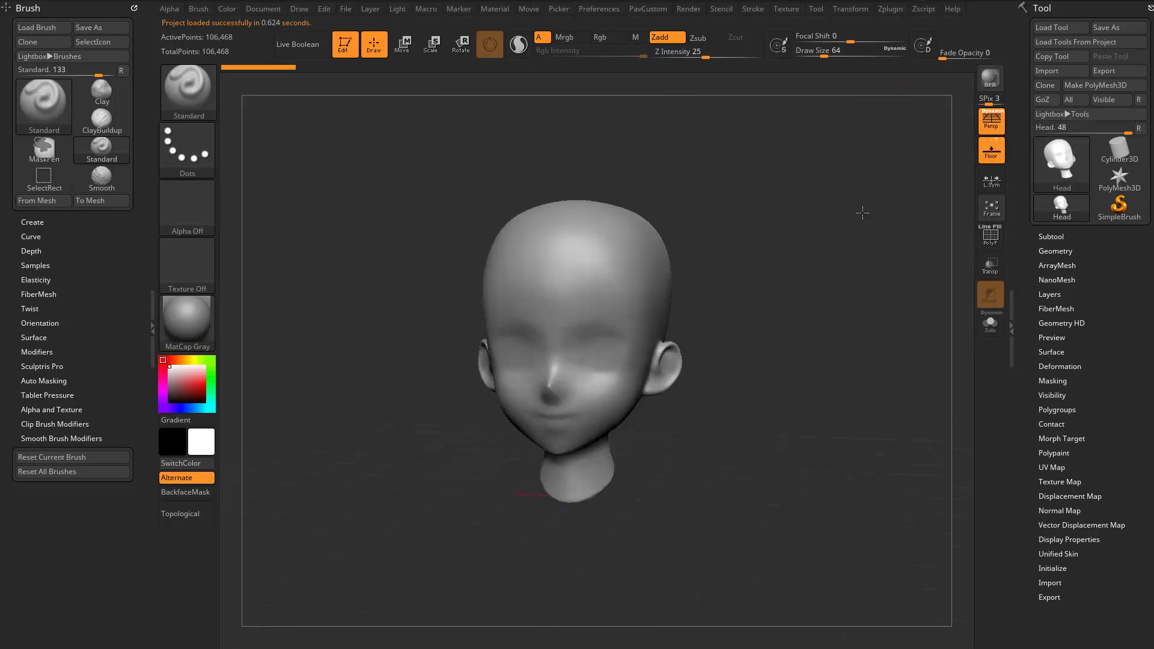
left_click_drag(863, 211, 868, 263)
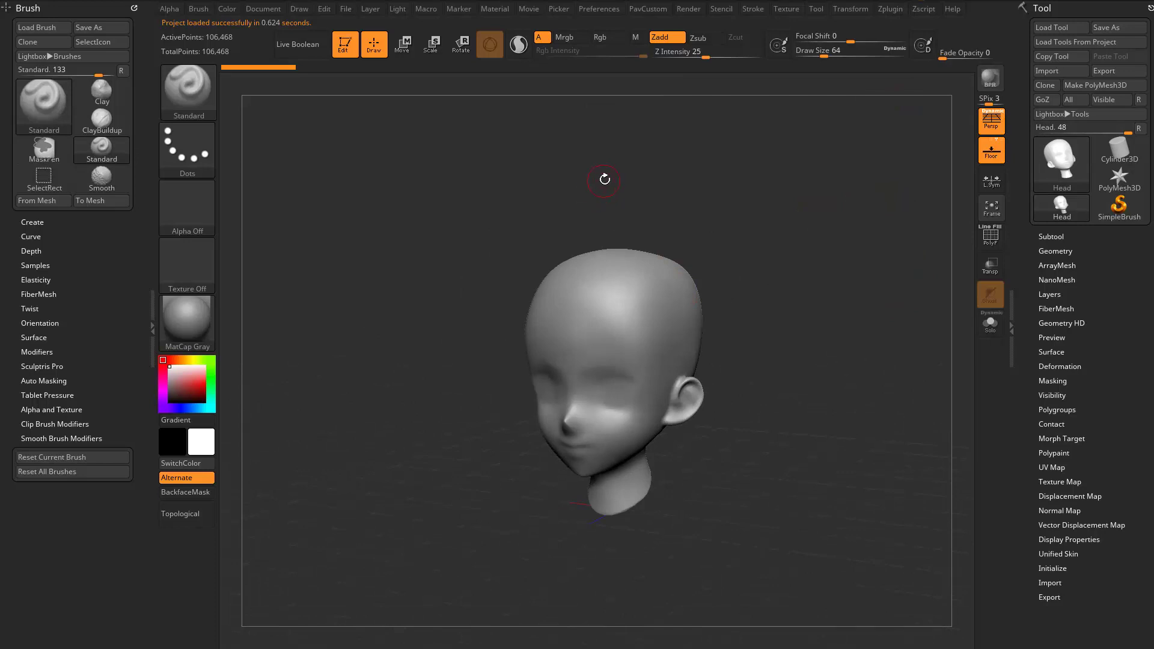
- Sculpt a short test stroke across the anime head's forehead, view the head from other angles and undo the stroke
left_click_drag(603, 181, 577, 185)
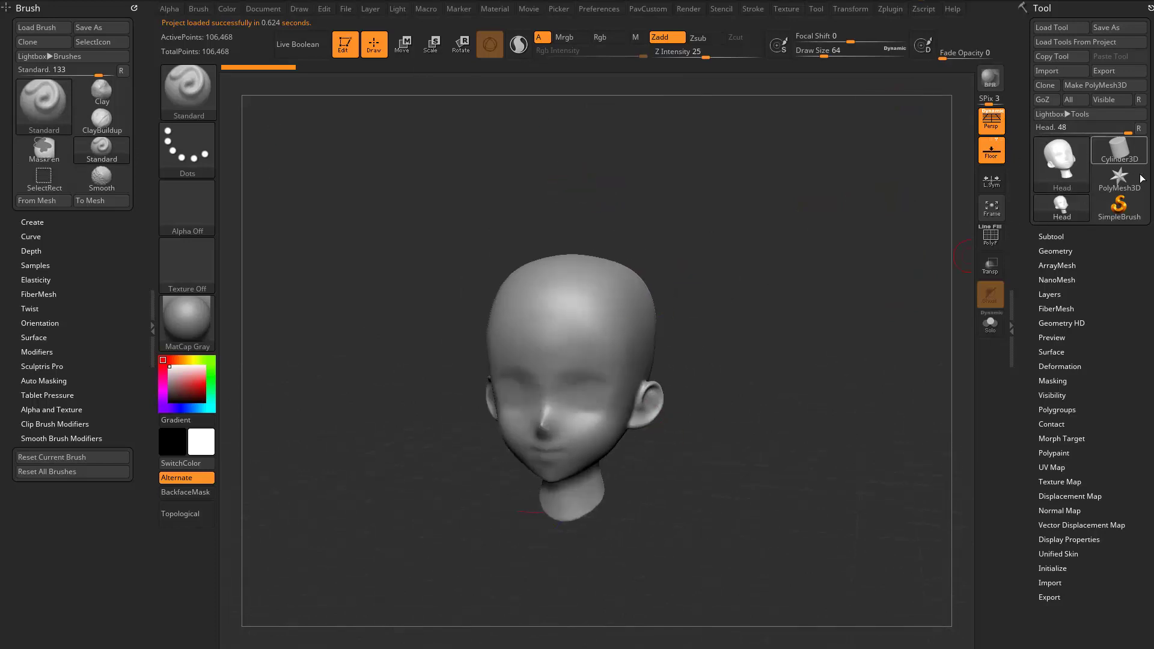
mouse_move(847, 303)
left_mouse_down()
mouse_move(838, 298)
mouse_move(924, 279)
mouse_move(848, 299)
left_mouse_up()
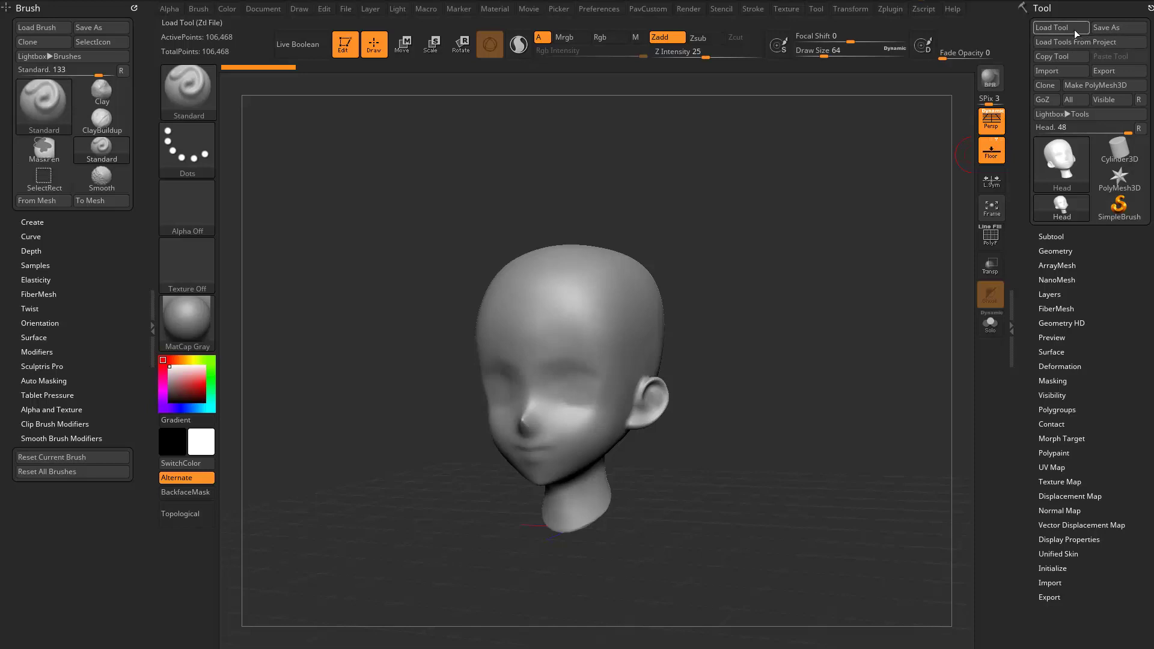
left_click_drag(515, 296, 554, 293)
left_click_drag(654, 223, 760, 256)
key("ctrl+z")
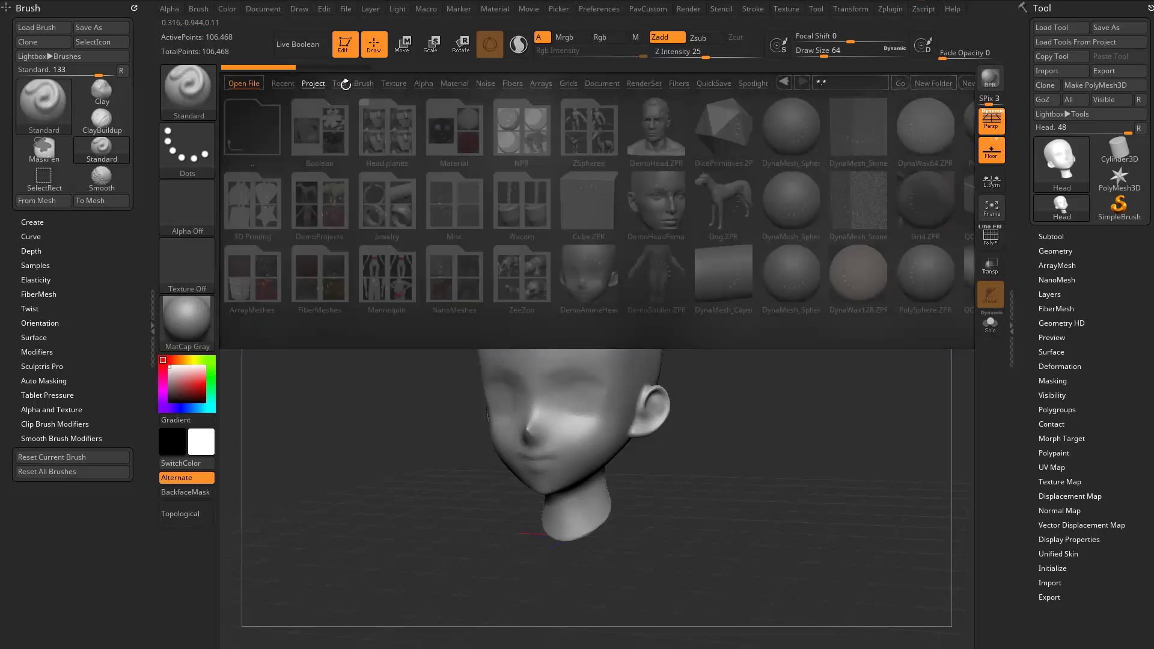
- Load DemoSoldier.ZTL and PolySphere.ZTL from the LightBox tools into the open project and close LightBox
left_click(342, 84)
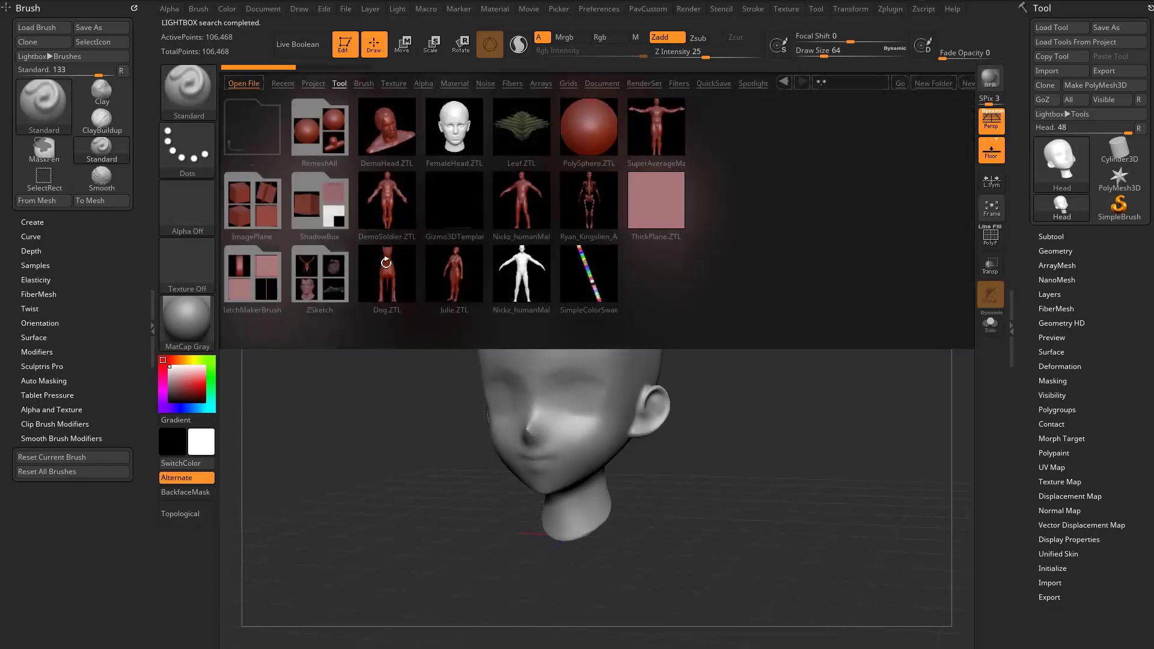
double_click(381, 194)
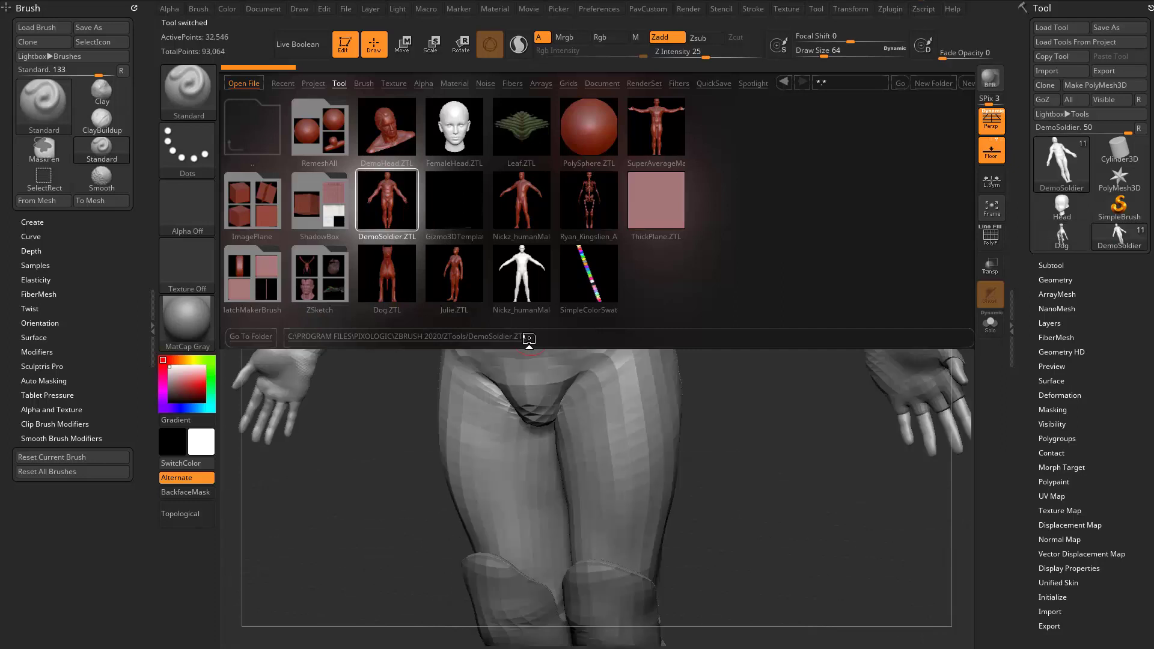
double_click(584, 122)
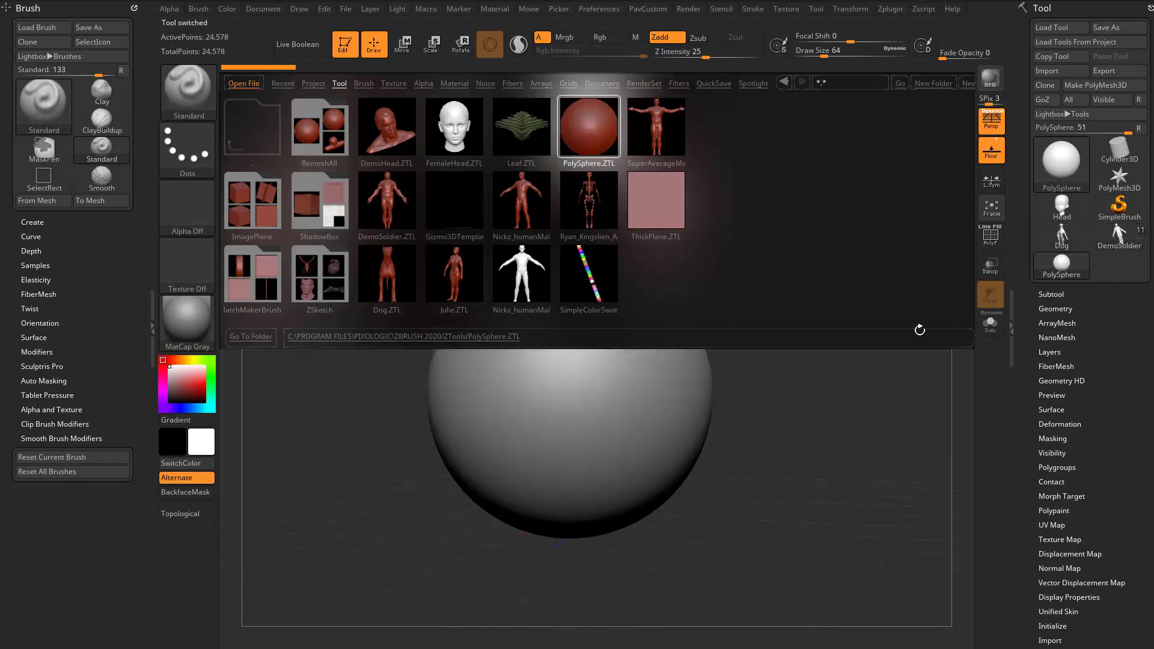
key("comma")
- Alternate between the loaded tools, including DemoSoldier, ending on the Head tool viewed at an angle
left_click(1062, 237)
left_click(1068, 210)
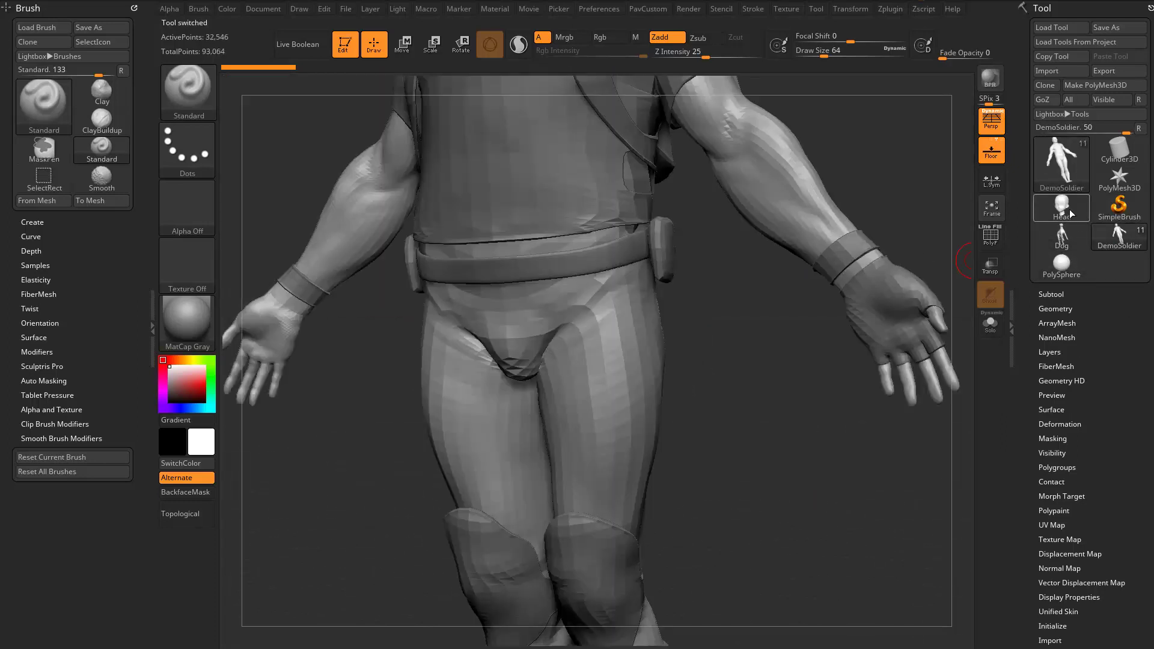
left_click_drag(893, 273, 865, 281)
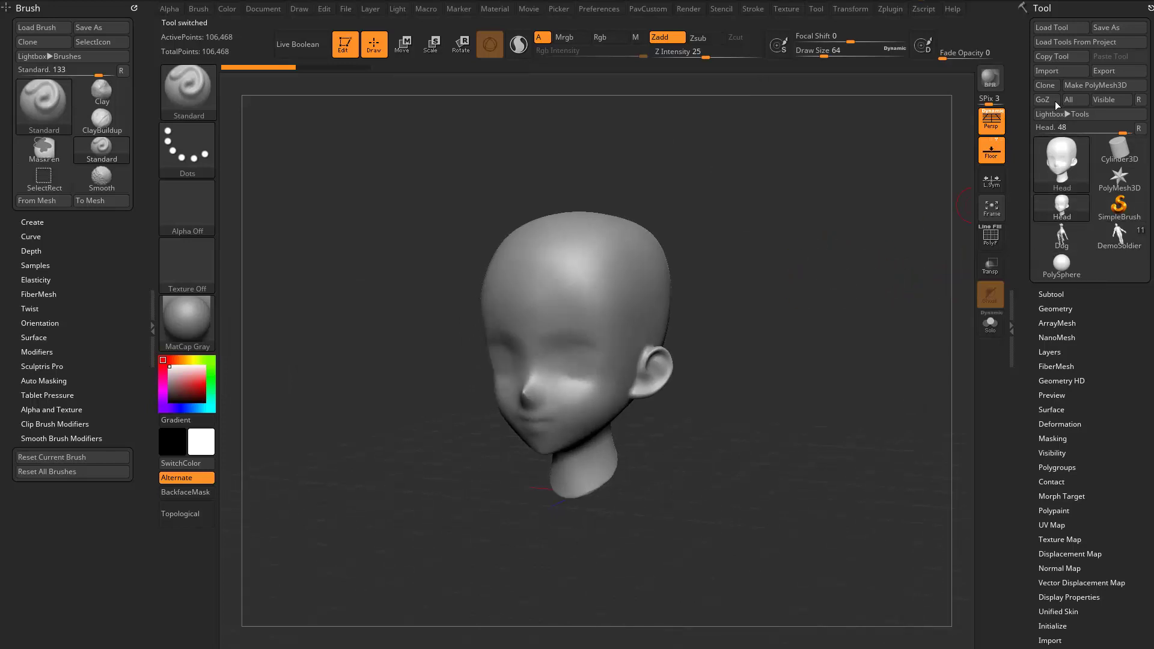
- Load the tools from the DemoHead.ZPR project in the ZProjects folder into the current project
left_click(1076, 41)
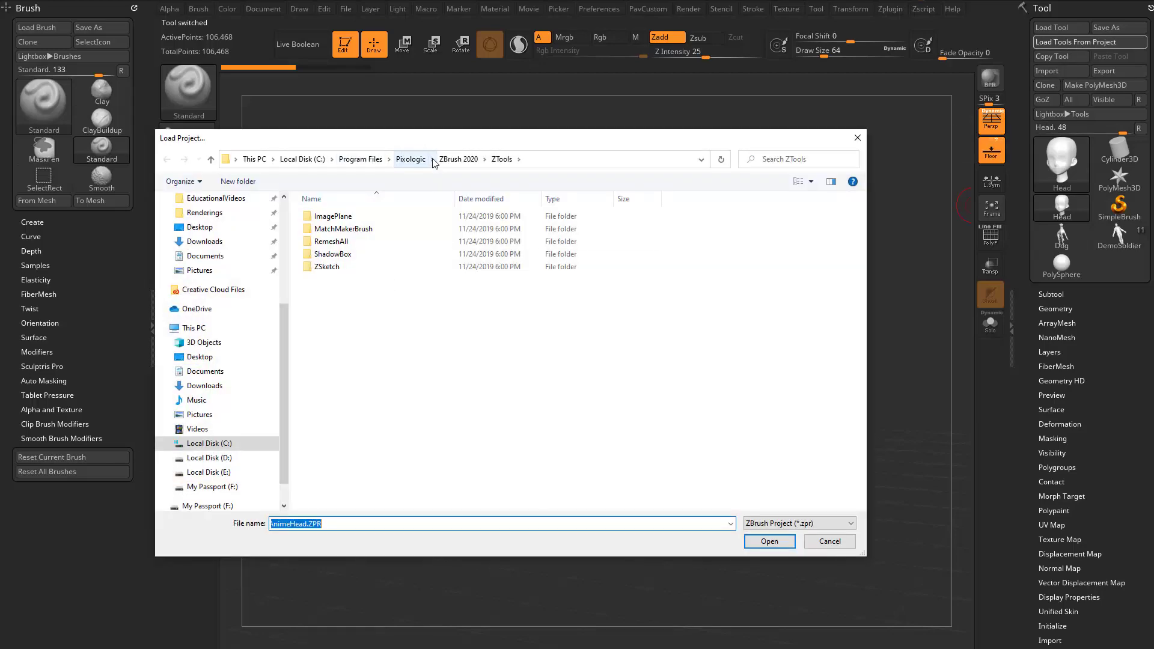
left_click(458, 158)
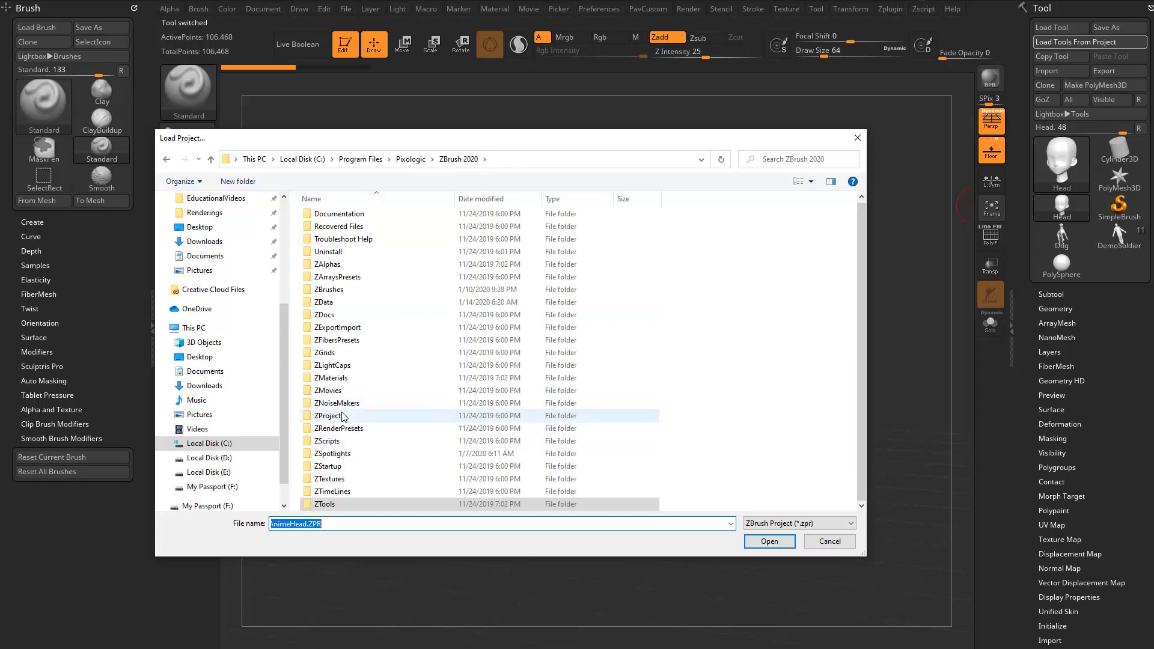
double_click(329, 416)
scroll(409, 414, "down", 2)
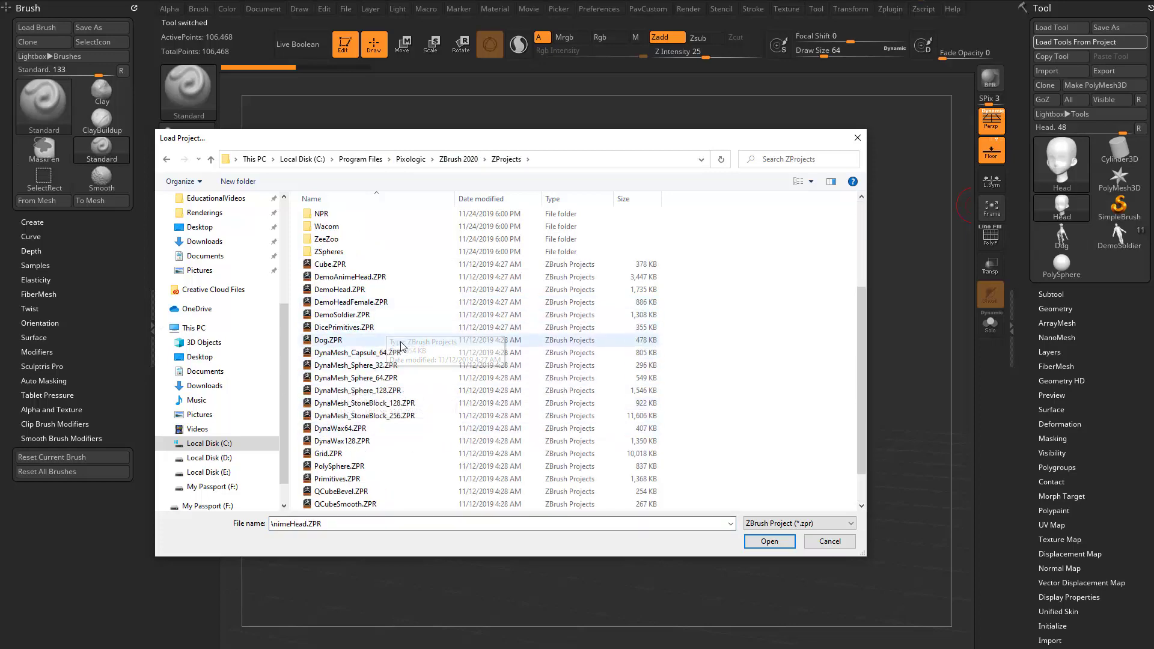
double_click(337, 289)
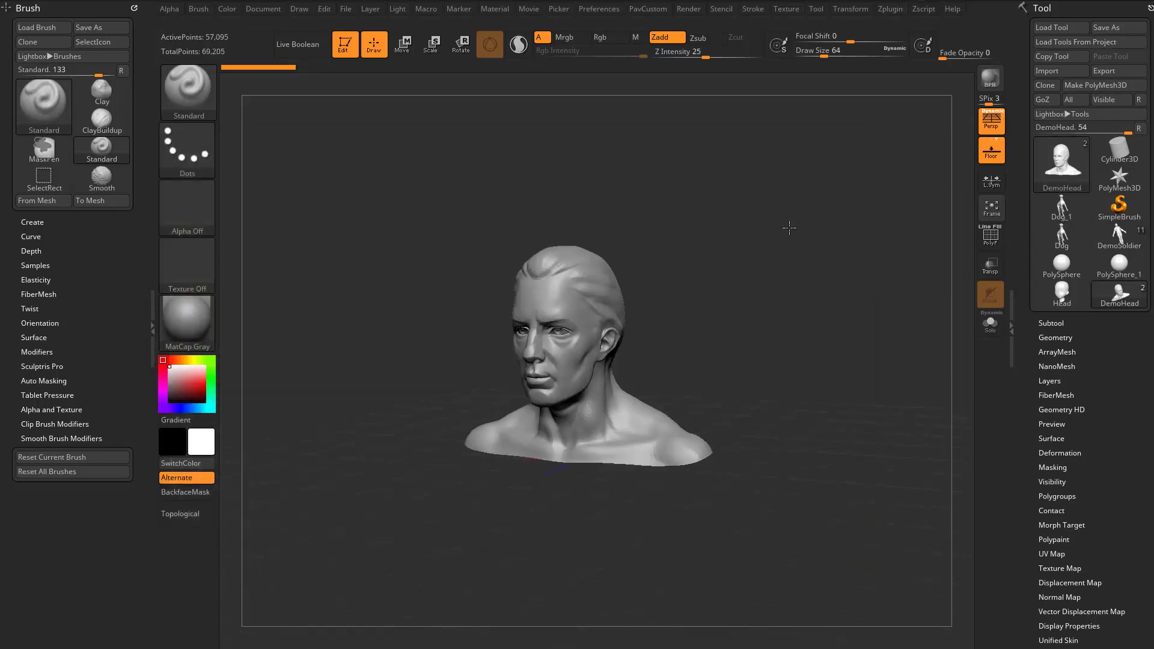